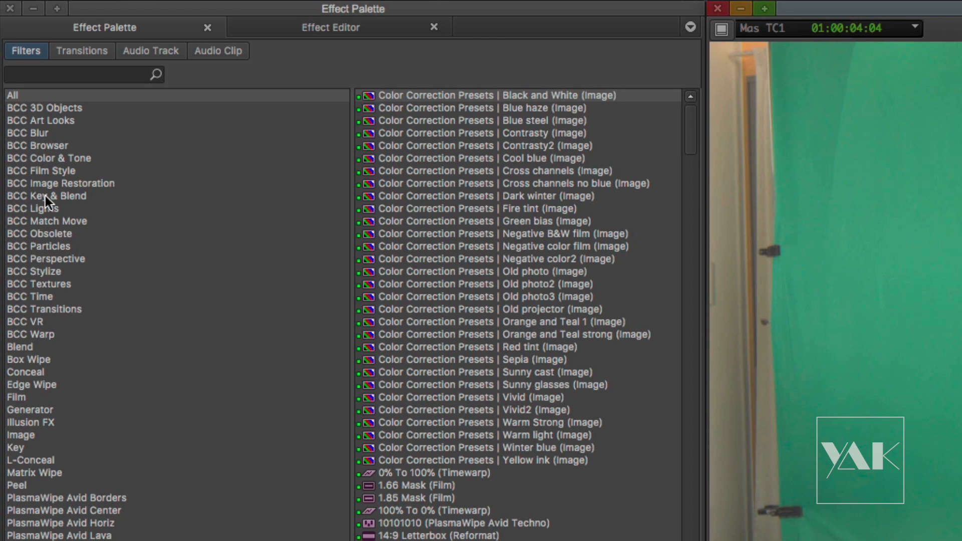
- Apply the BCC Primatte Studio filter from the BCC Key & Blend category to the weather_1 green-screen clip on V2
{"action": "left_click", "coordinate": [41, 196]}
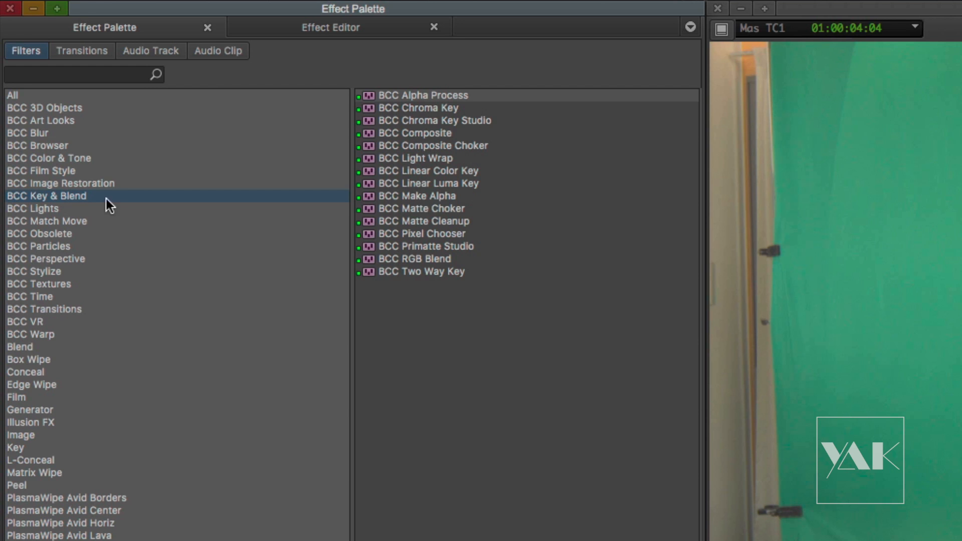
{"action": "left_click", "coordinate": [422, 245]}
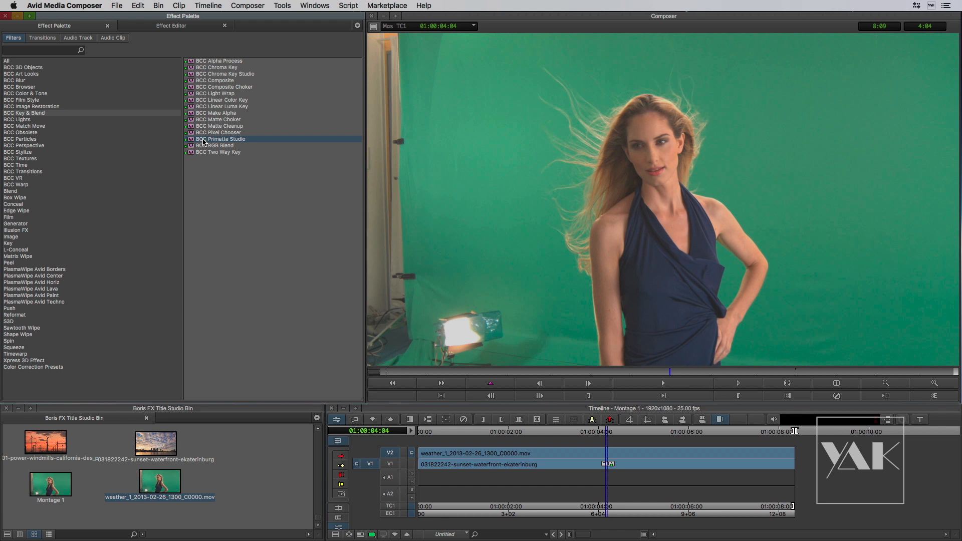
{"action": "left_click_drag", "start_coordinate": [203, 142], "coordinate": [606, 450]}
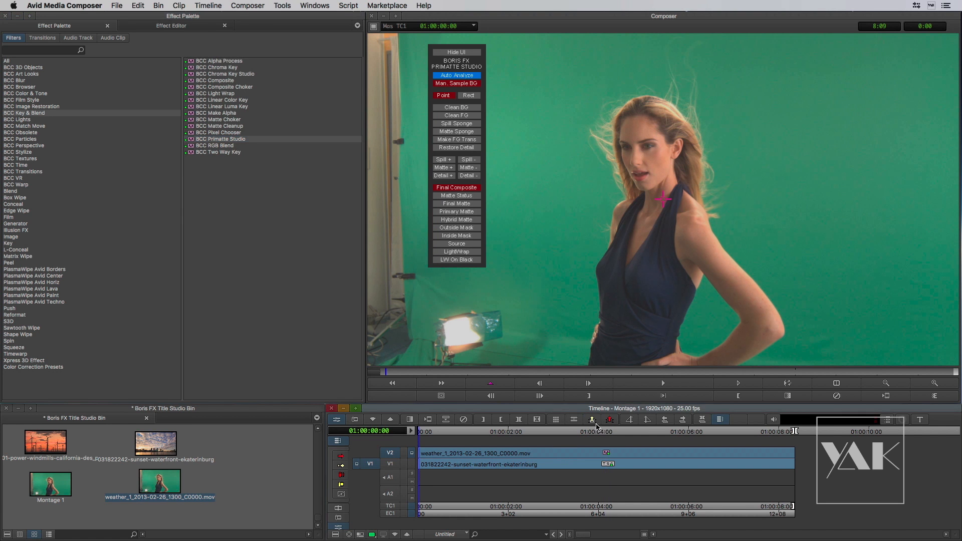
- Preview the V1 sunset background and the V2 green-screen footage with the Primatte toolbar moved aside, parking the playhead at 01:00:03:21
{"action": "left_click", "coordinate": [411, 464]}
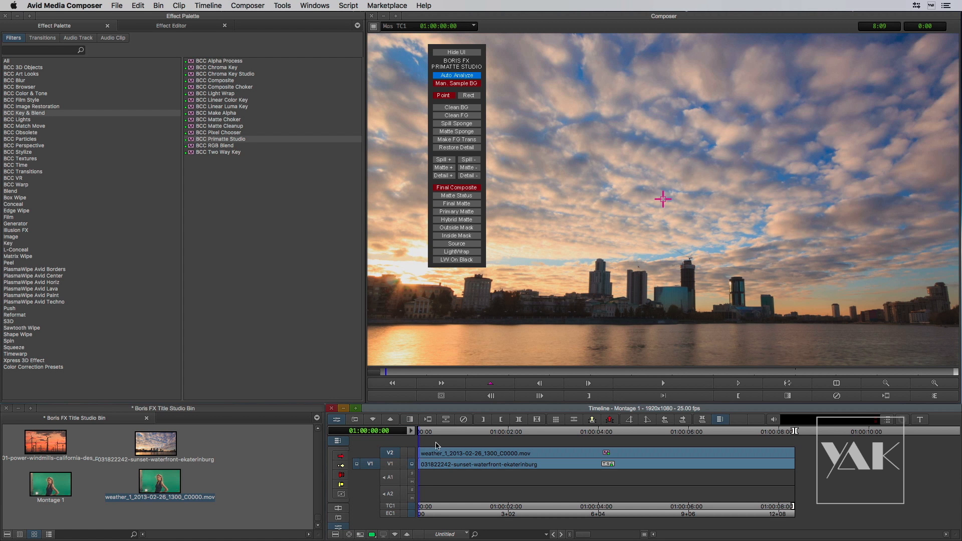
{"action": "left_click", "coordinate": [412, 453]}
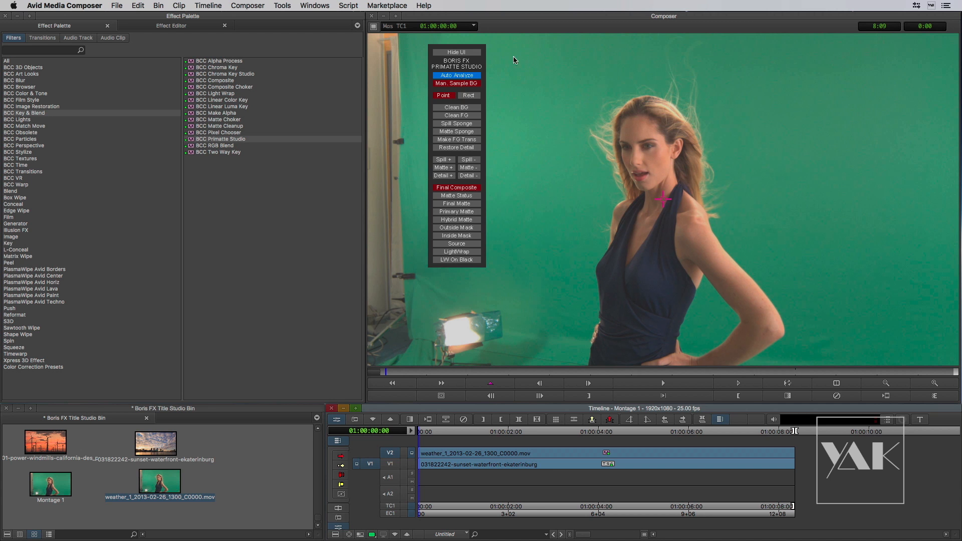
{"action": "left_click_drag", "start_coordinate": [452, 50], "coordinate": [873, 85]}
{"action": "left_click", "coordinate": [663, 383]}
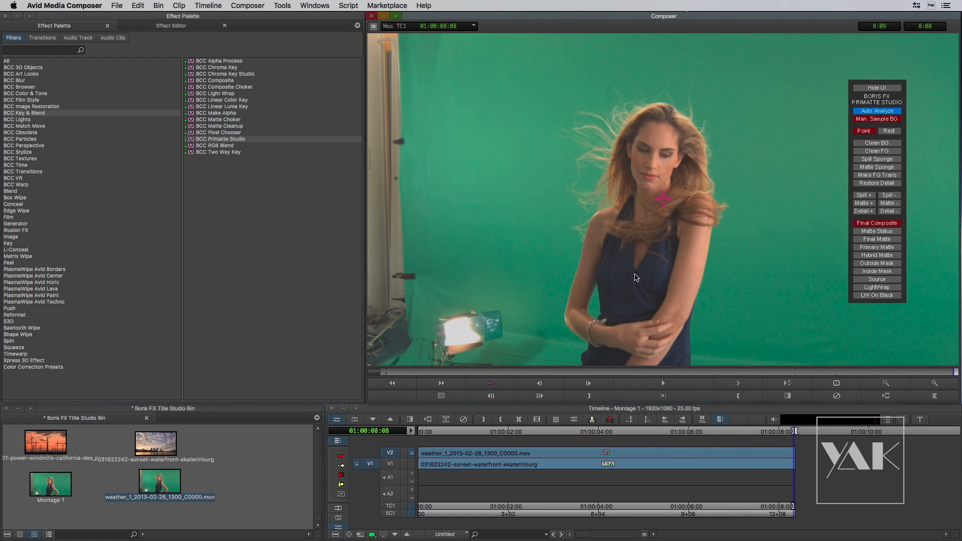
{"action": "left_click_drag", "start_coordinate": [882, 374], "coordinate": [648, 371]}
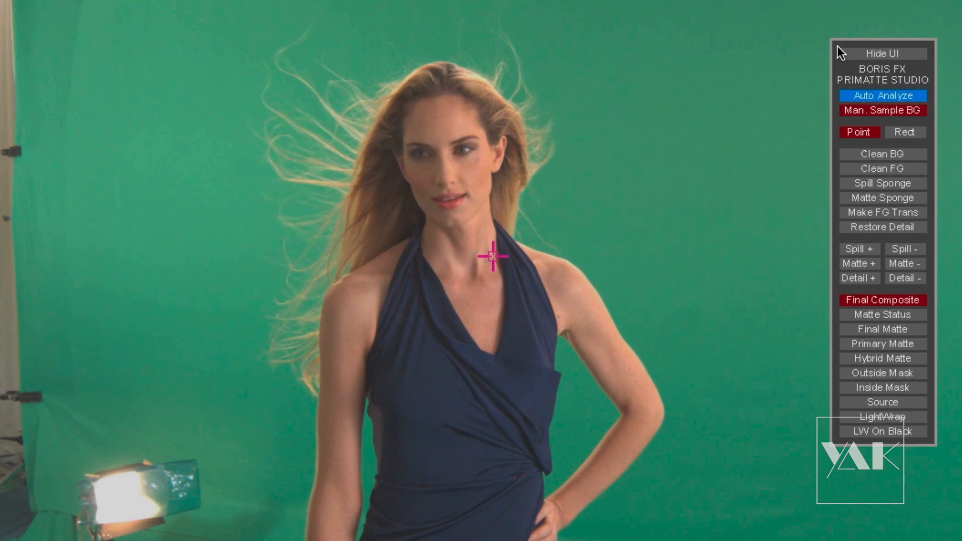
- Reposition the Primatte Studio toolbar over the background beside the woman, then hide it and show it again
{"action": "left_click_drag", "start_coordinate": [837, 46], "coordinate": [89, 20]}
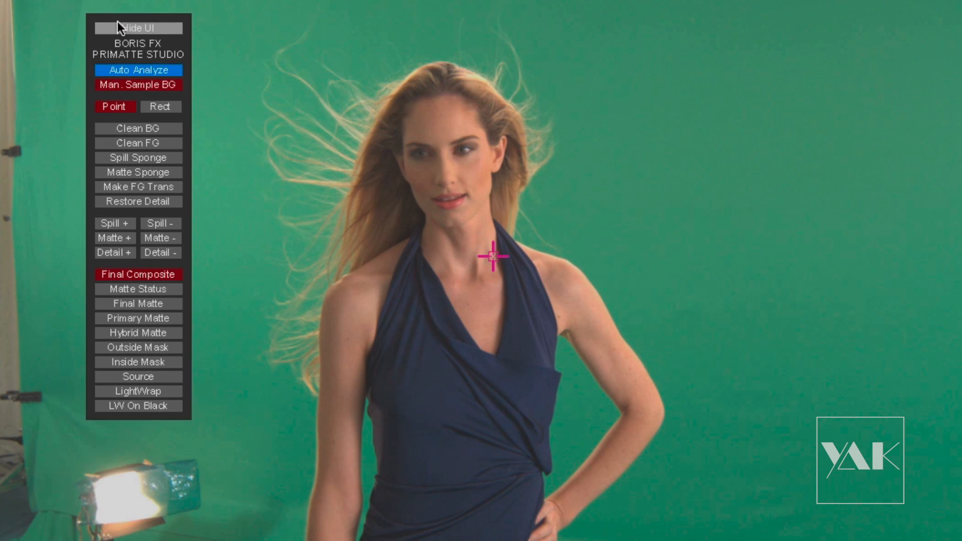
{"action": "left_click_drag", "start_coordinate": [118, 21], "coordinate": [159, 15]}
{"action": "left_click", "coordinate": [152, 26]}
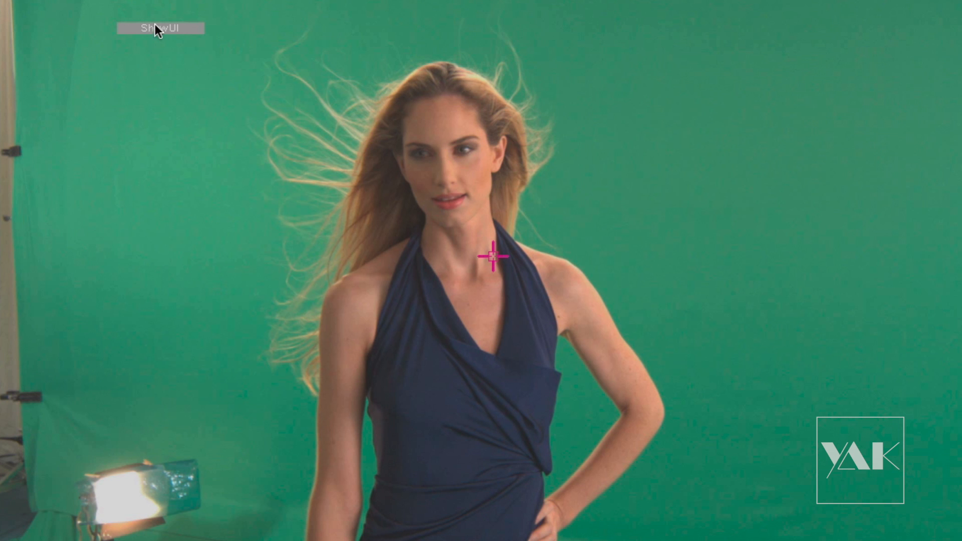
{"action": "left_click", "coordinate": [159, 28]}
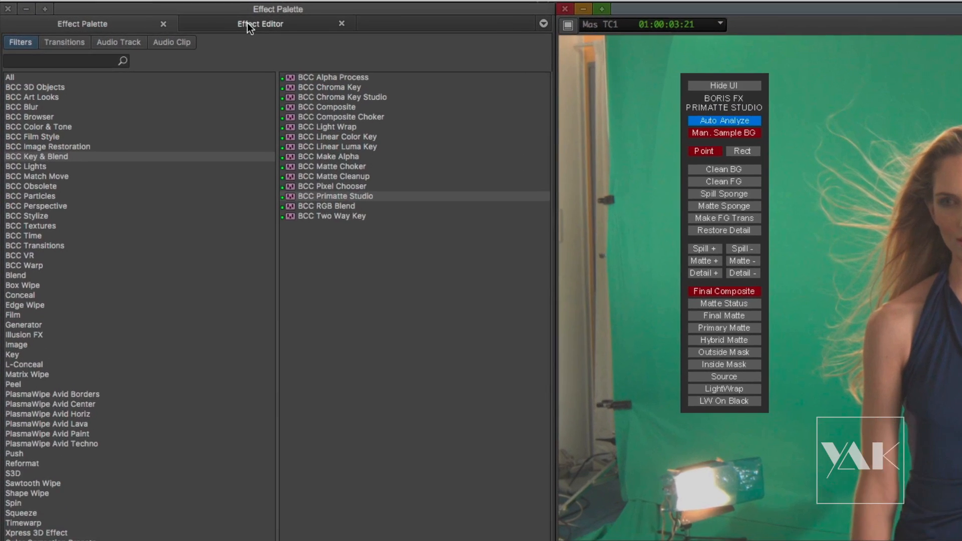
- Open the Effect Editor and collapse and re-expand the BCC Primatte Studio parameters
{"action": "left_click", "coordinate": [165, 26]}
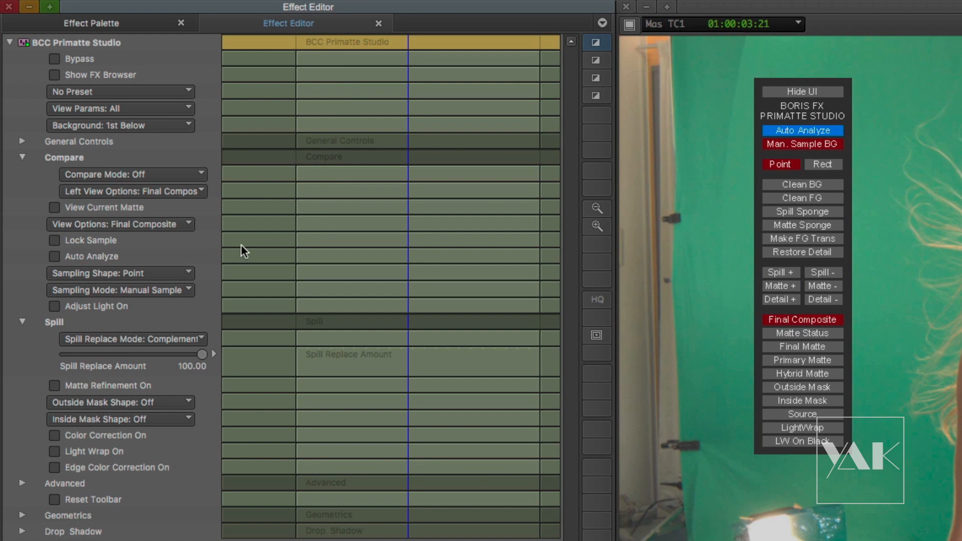
{"action": "left_click", "coordinate": [9, 42]}
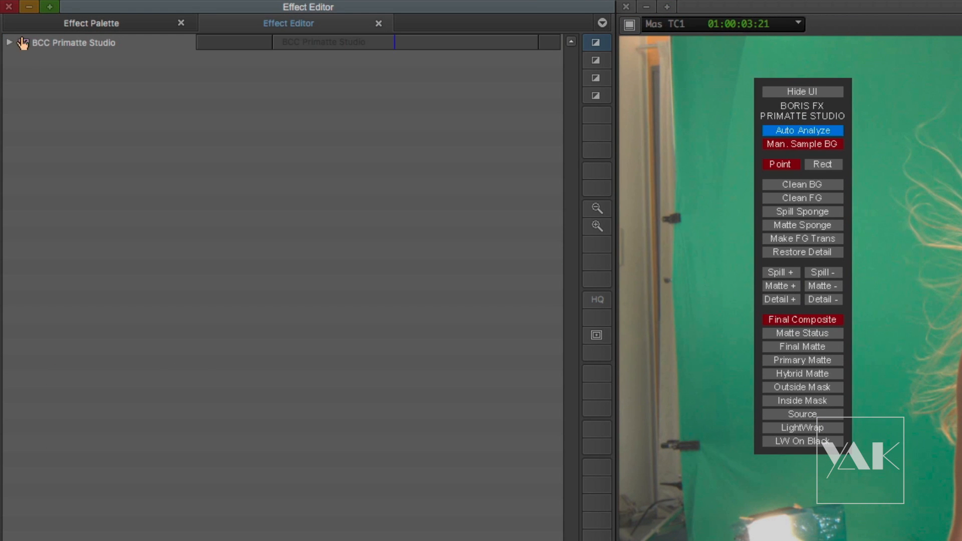
{"action": "left_click", "coordinate": [9, 42]}
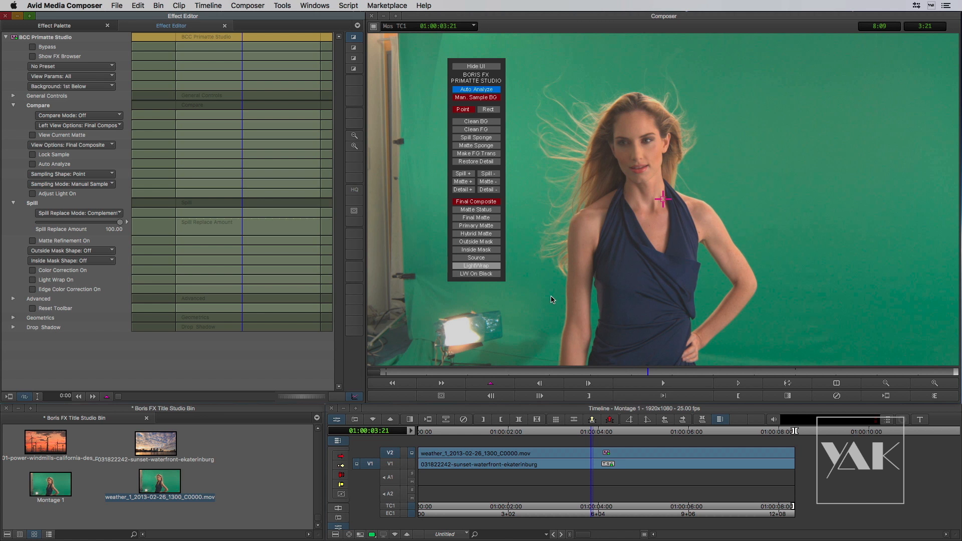
- Review the footage, toggling the Primatte toolbar's visibility, and park the playhead at 01:00:02:17 with the toolbar shown
{"action": "left_click", "coordinate": [651, 383]}
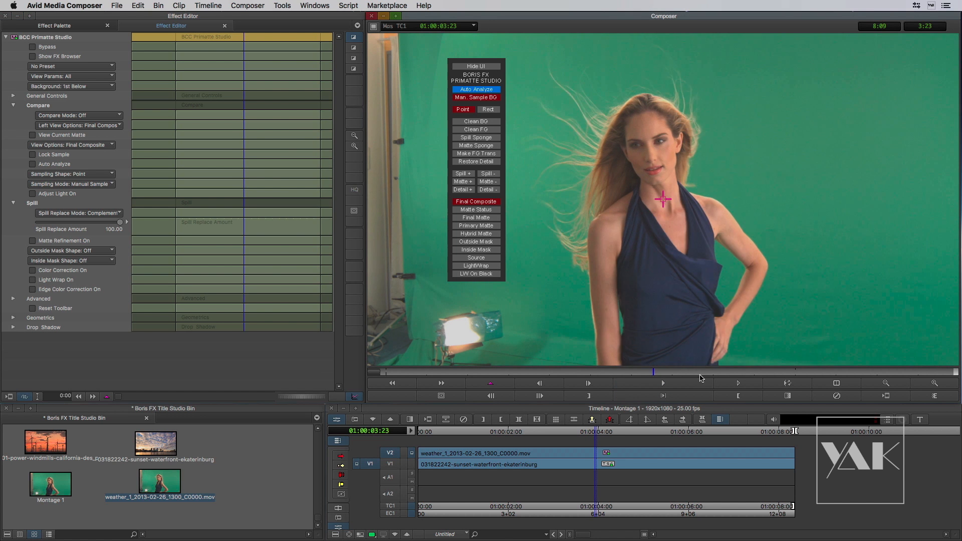
{"action": "left_click_drag", "start_coordinate": [905, 373], "coordinate": [573, 372]}
{"action": "left_click", "coordinate": [480, 68]}
{"action": "left_click", "coordinate": [480, 67]}
{"action": "left_click", "coordinate": [481, 68]}
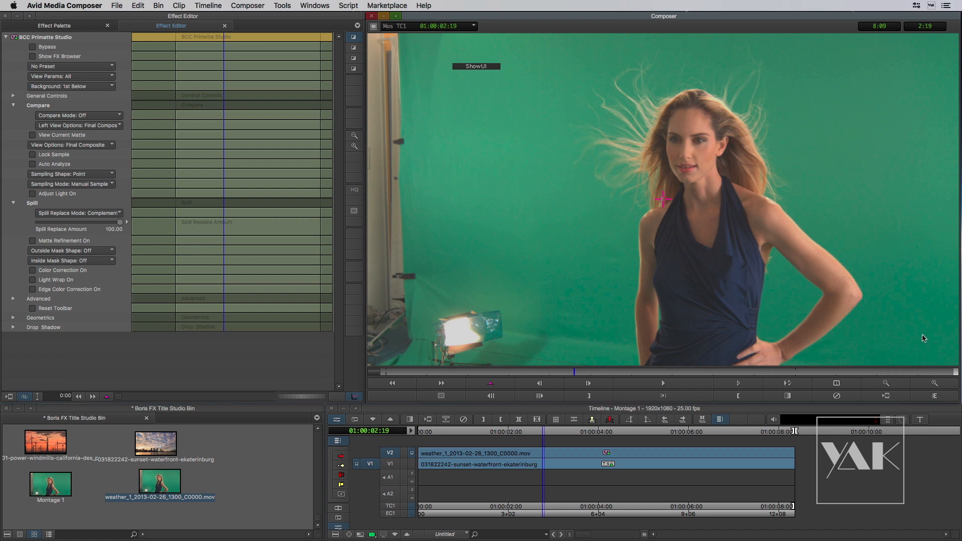
{"action": "mouse_move", "coordinate": [574, 372]}
{"action": "left_mouse_down"}
{"action": "mouse_move", "coordinate": [787, 370]}
{"action": "mouse_move", "coordinate": [569, 360]}
{"action": "left_mouse_up"}
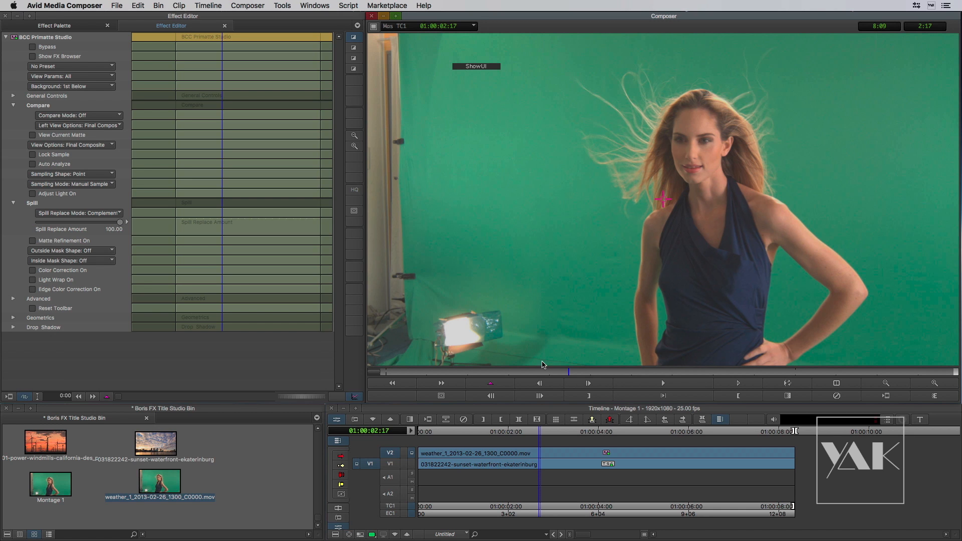
{"action": "left_click", "coordinate": [476, 66]}
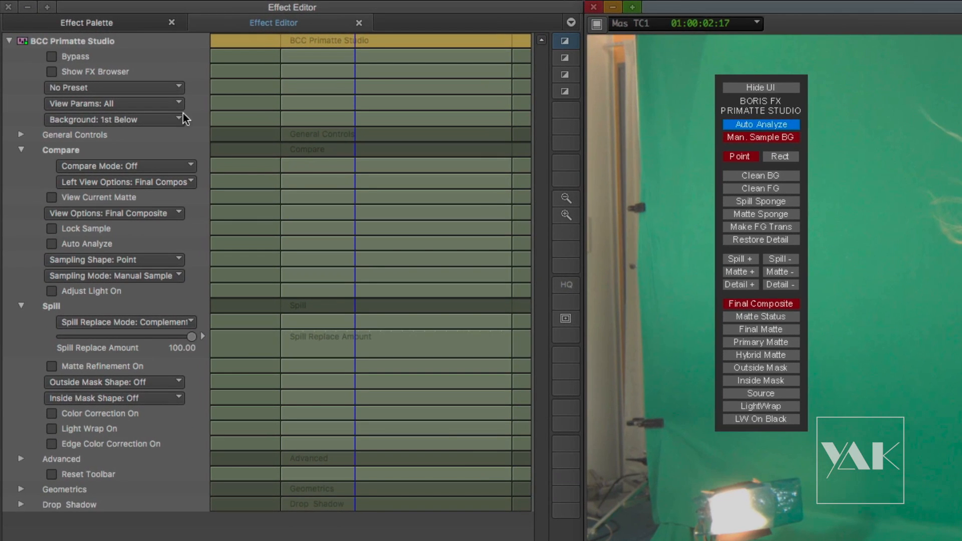
- Load the Default Green Screen.bsp preset and run Auto Analyze to key out the green backdrop
{"action": "left_click", "coordinate": [90, 88]}
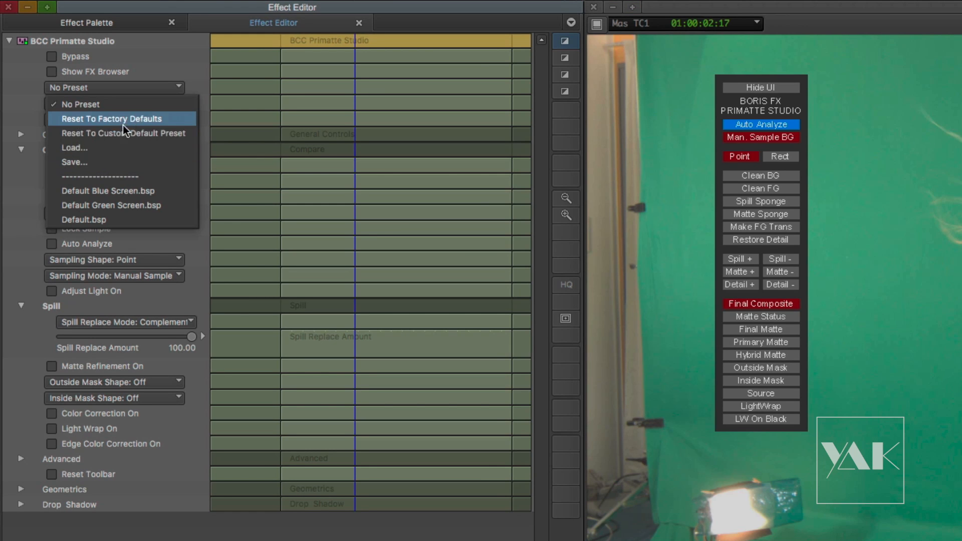
{"action": "left_click", "coordinate": [89, 205]}
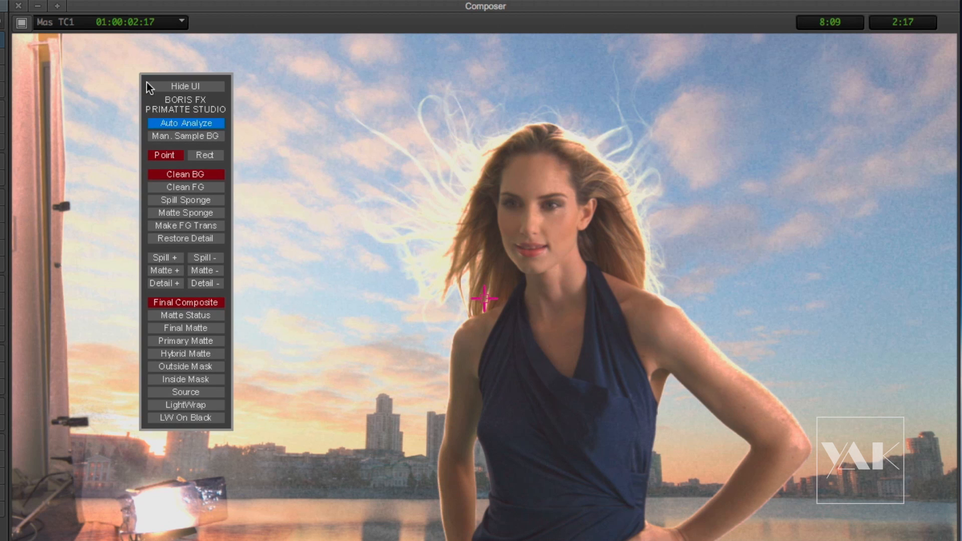
{"action": "left_click_drag", "start_coordinate": [149, 79], "coordinate": [119, 81]}
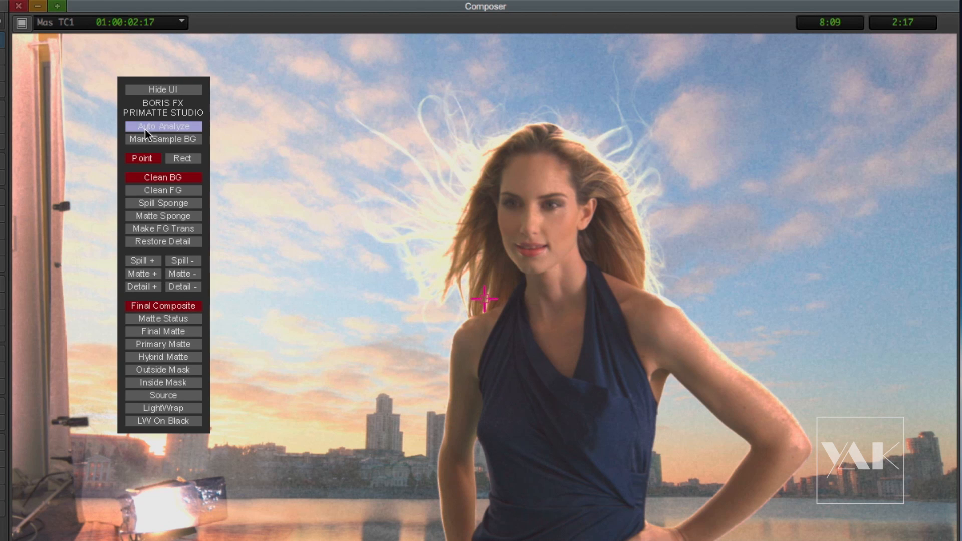
{"action": "left_click", "coordinate": [175, 128]}
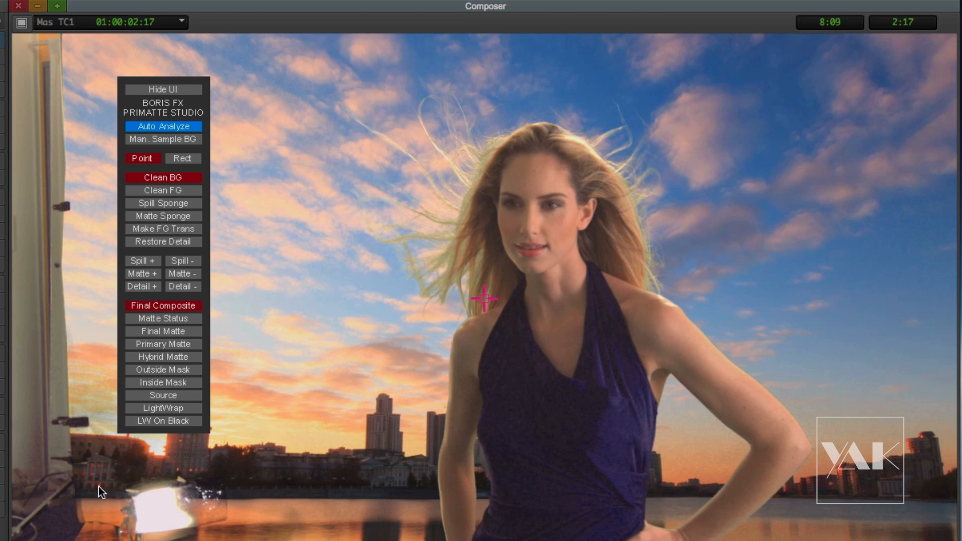
- Switch the key off and on to compare the composite with the original green-screen footage
{"action": "left_click", "coordinate": [2, 259]}
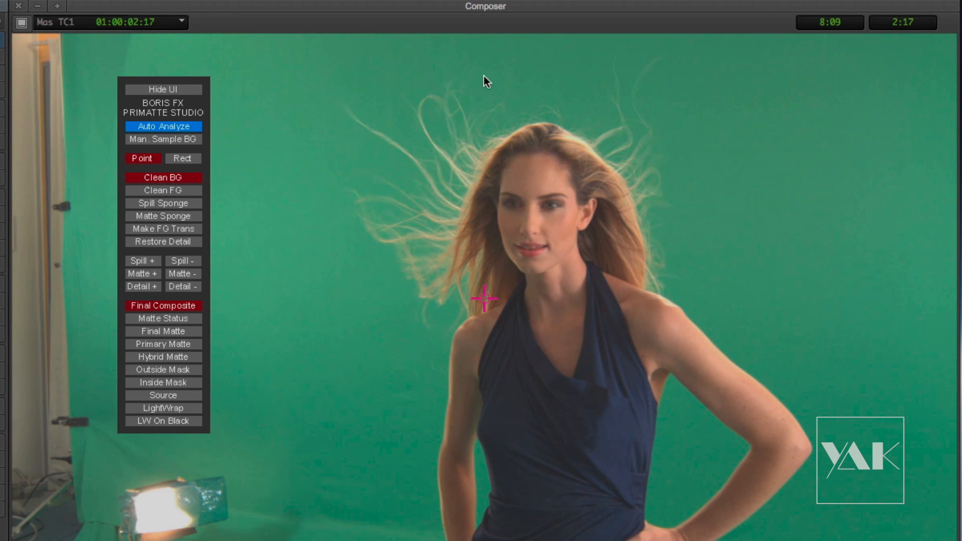
{"action": "left_click", "coordinate": [1, 259]}
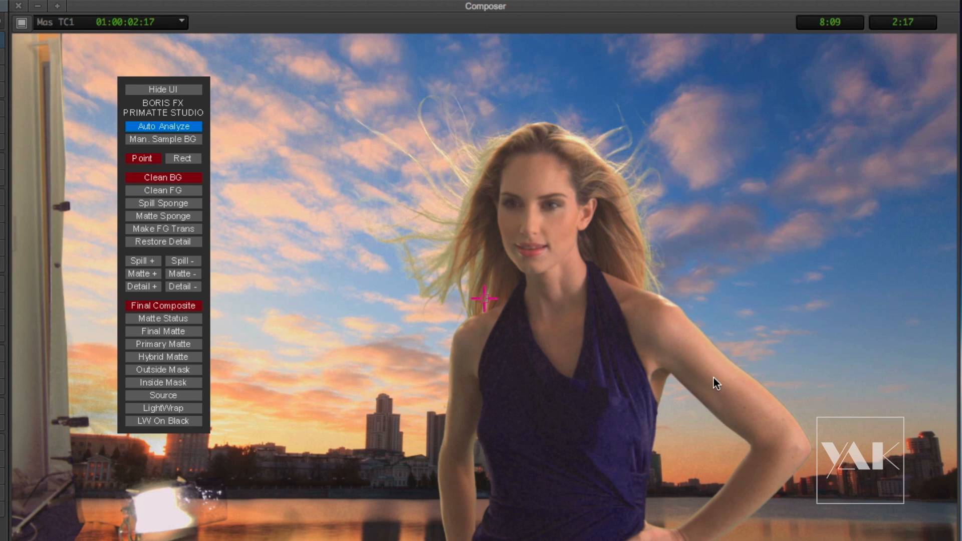
- Try a manual background sample with a rectangular area over the green screen, then rerun Auto Analyze
{"action": "left_click", "coordinate": [165, 127]}
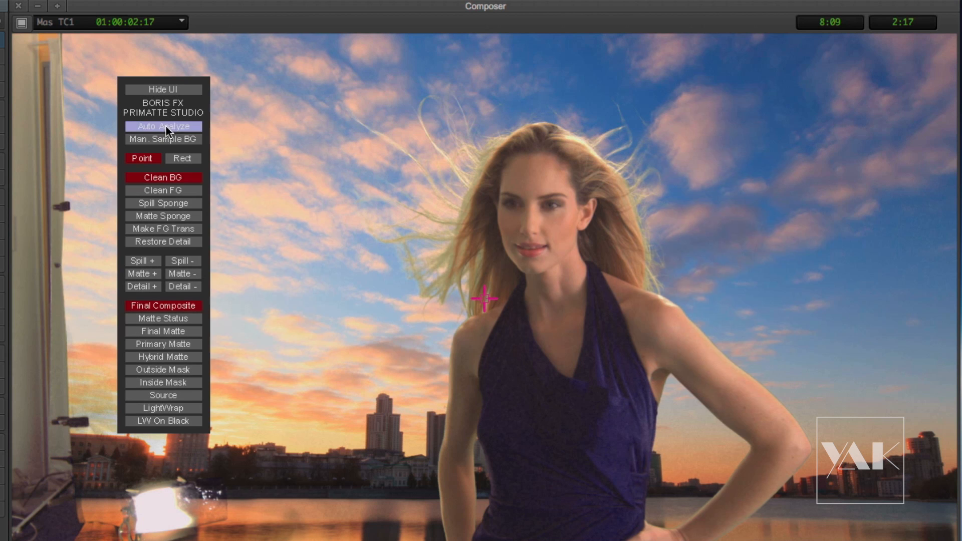
{"action": "left_click", "coordinate": [159, 141]}
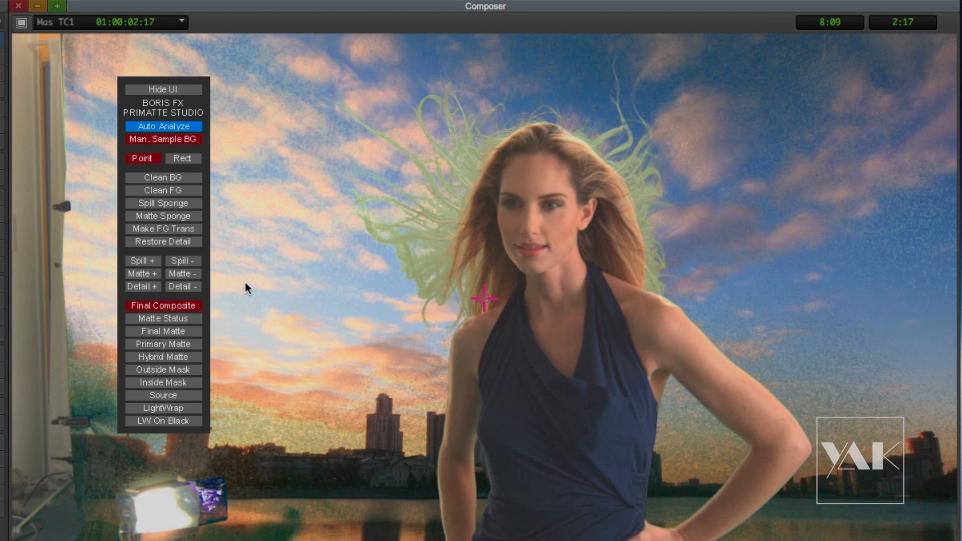
{"action": "left_click", "coordinate": [182, 158]}
{"action": "left_click_drag", "start_coordinate": [245, 75], "coordinate": [328, 419]}
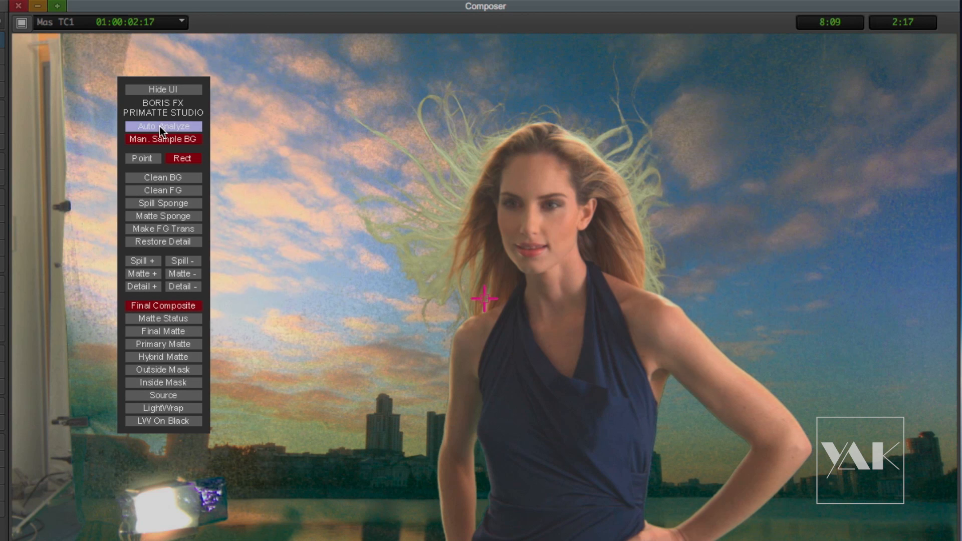
{"action": "left_click", "coordinate": [179, 125]}
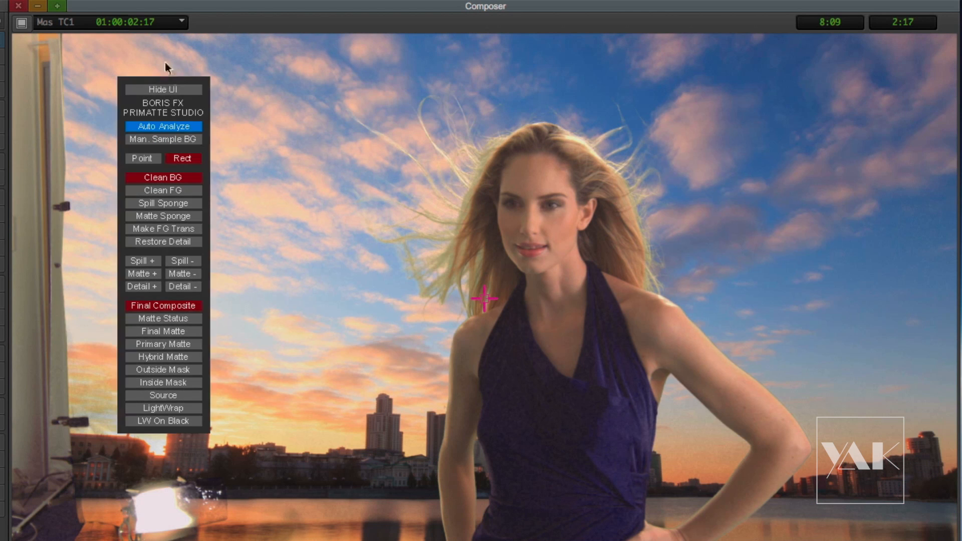
- Shift the Primatte toolbar slightly and set the sampling mode to Clean FG
{"action": "left_click_drag", "start_coordinate": [125, 83], "coordinate": [157, 68]}
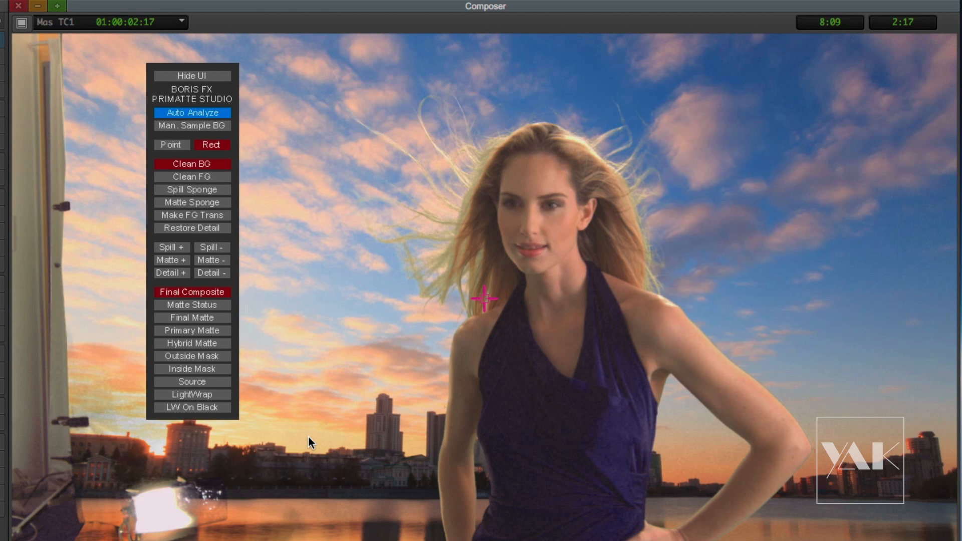
{"action": "left_click", "coordinate": [184, 177]}
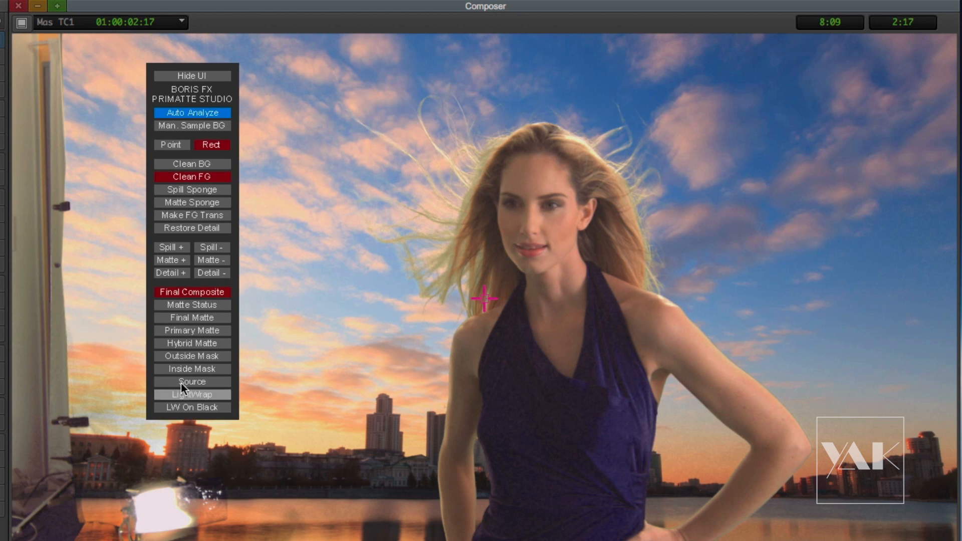
- Examine the key in the Final Composite, Matte Status, Final Matte and Primary Matte views, ending on Final Matte
{"action": "left_click", "coordinate": [170, 294]}
{"action": "left_click", "coordinate": [180, 305]}
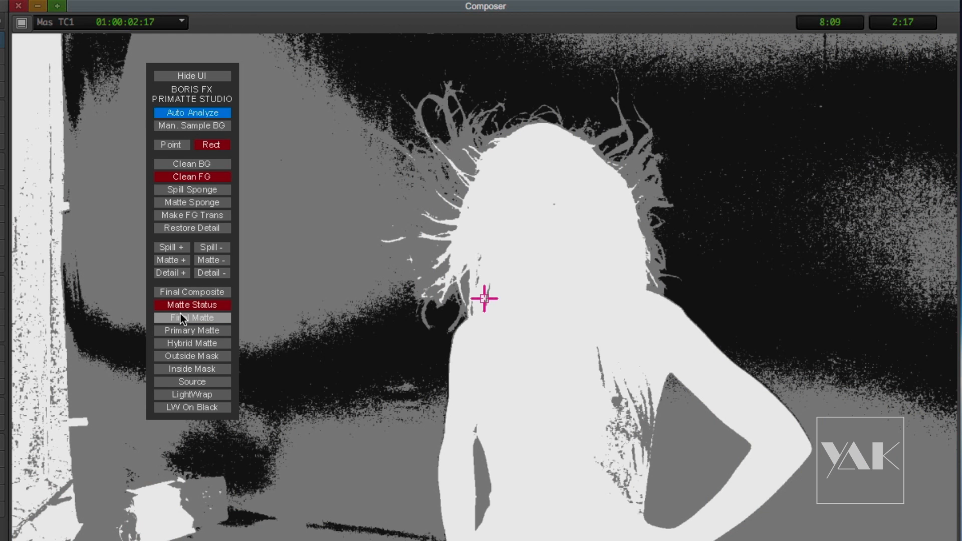
{"action": "left_click", "coordinate": [178, 320]}
{"action": "left_click", "coordinate": [182, 318]}
{"action": "left_click", "coordinate": [182, 328]}
{"action": "left_click", "coordinate": [183, 306]}
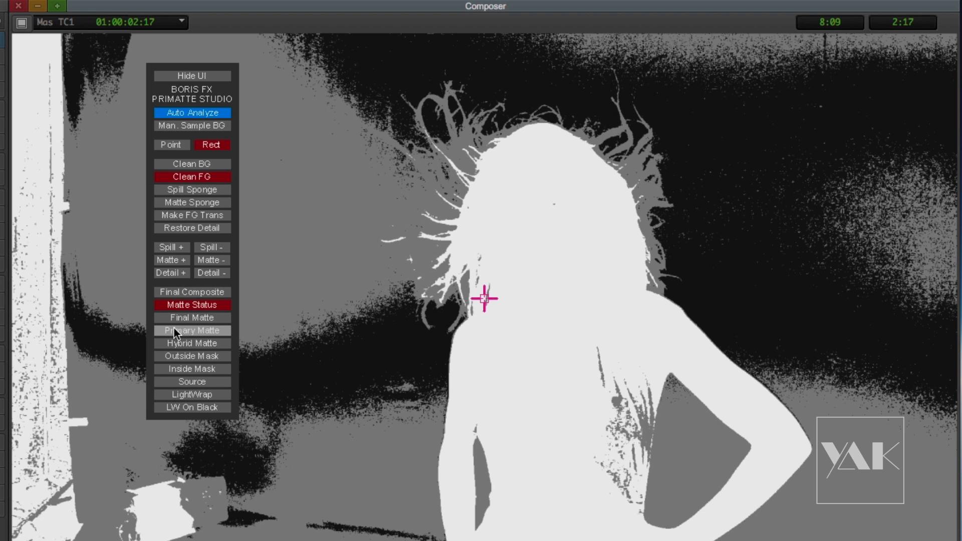
{"action": "left_click", "coordinate": [184, 318]}
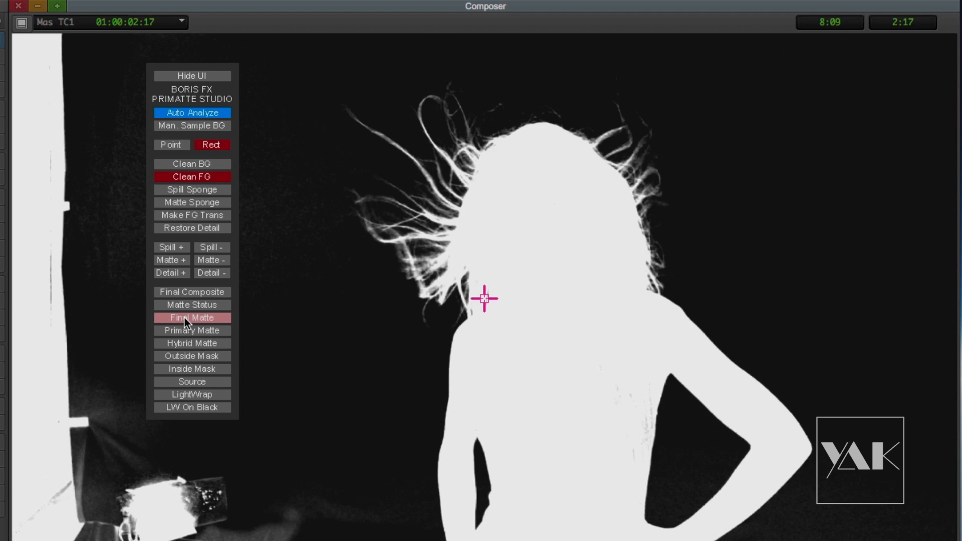
- Move the Primatte toolbar clear of the woman's hair and inspect the Primary Matte and Hybrid Matte views
{"action": "left_click", "coordinate": [193, 75]}
{"action": "left_click_drag", "start_coordinate": [1, 130], "coordinate": [322, 187]}
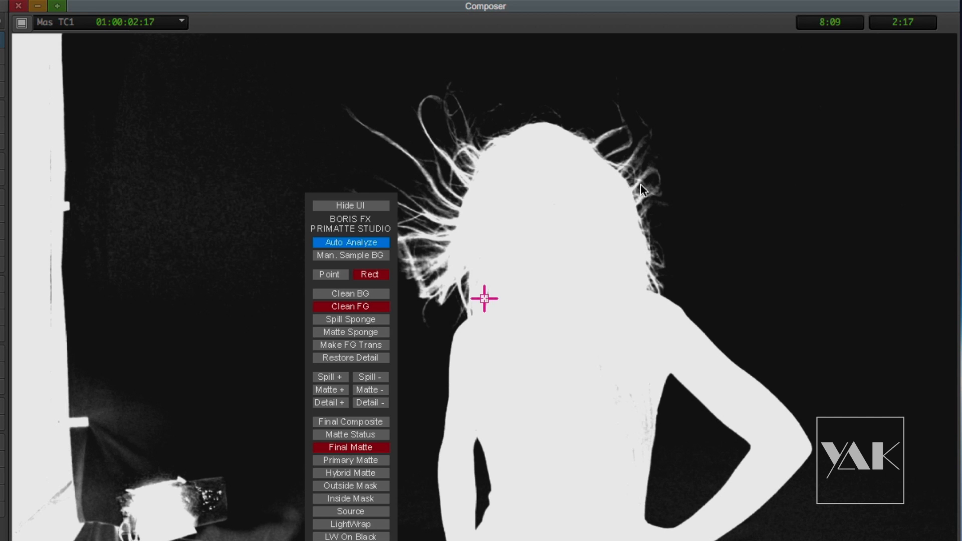
{"action": "left_click_drag", "start_coordinate": [354, 197], "coordinate": [229, 84]}
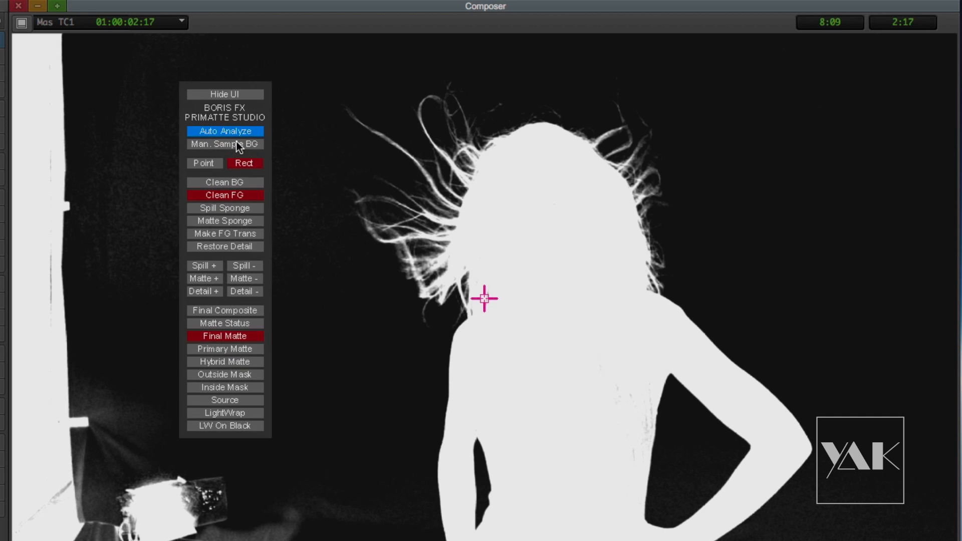
{"action": "left_click", "coordinate": [214, 349]}
{"action": "left_click", "coordinate": [220, 362]}
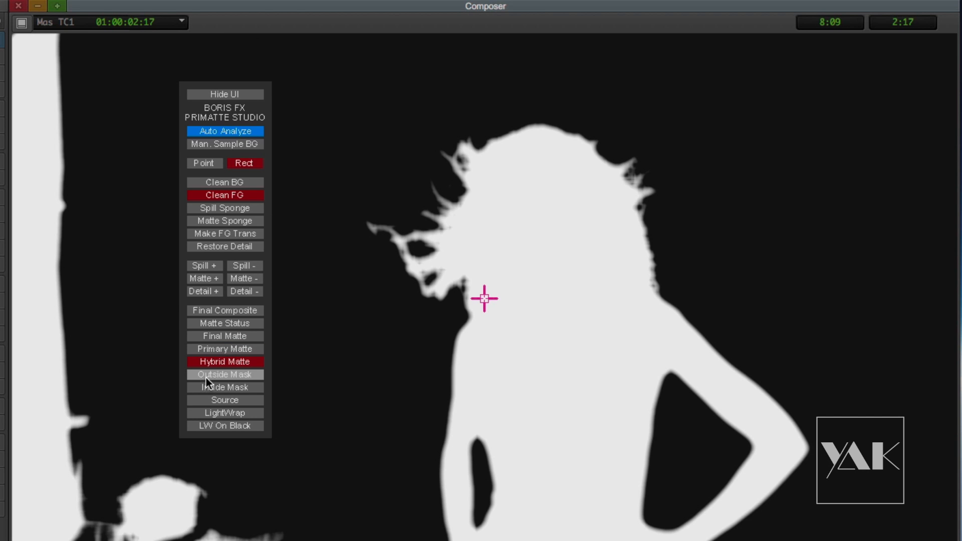
- Set the sampling mode to Clean BG, show the Final Matte, and move the Primatte toolbar to the far side of the woman
{"action": "left_click", "coordinate": [218, 400]}
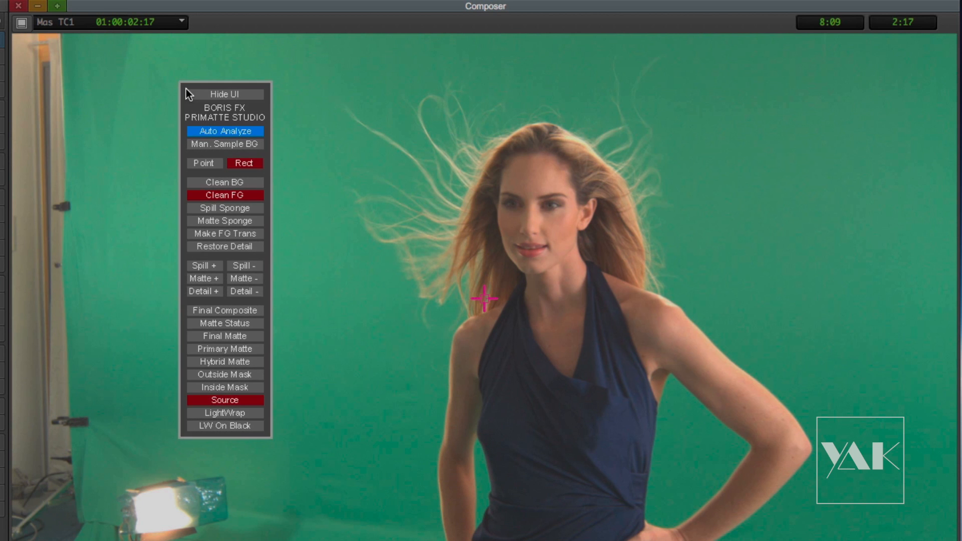
{"action": "left_click_drag", "start_coordinate": [184, 87], "coordinate": [214, 62]}
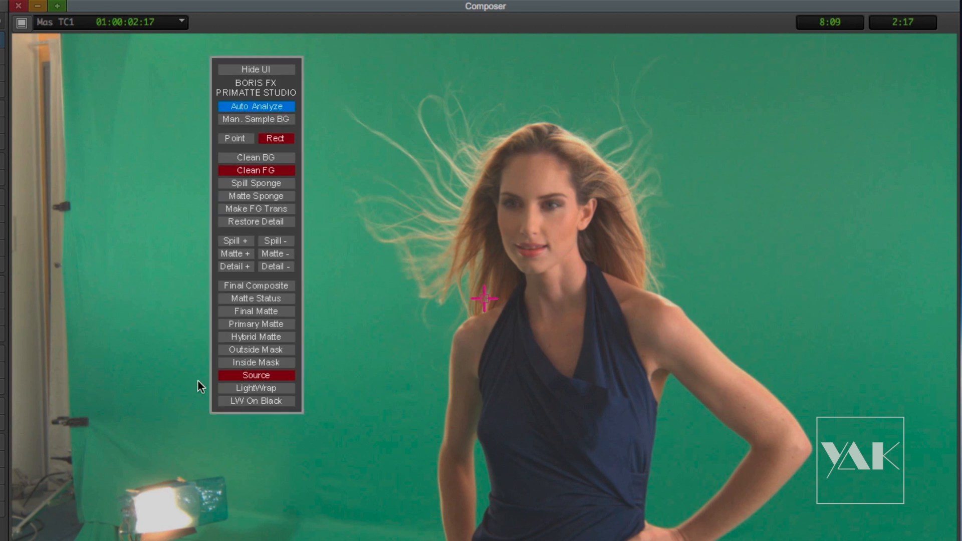
{"action": "left_click", "coordinate": [258, 159]}
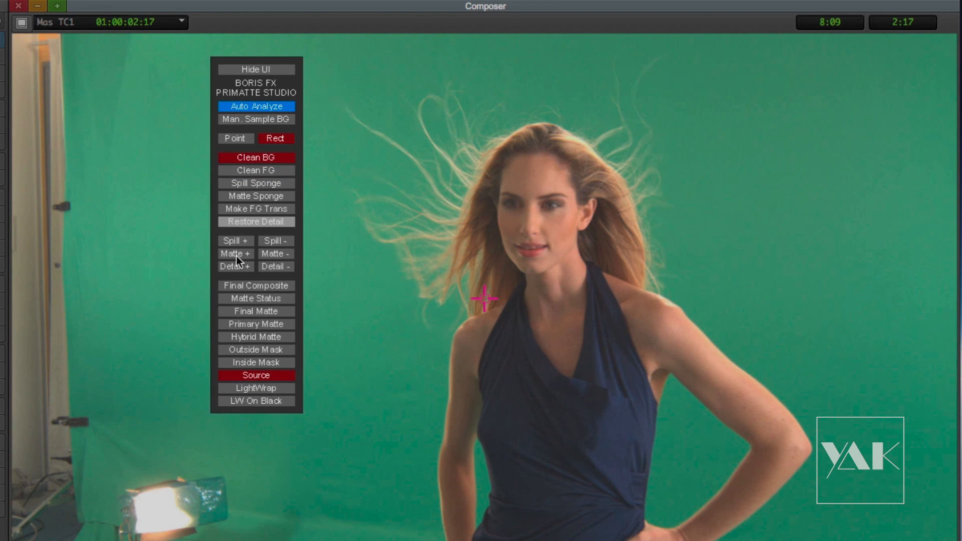
{"action": "left_click", "coordinate": [248, 310]}
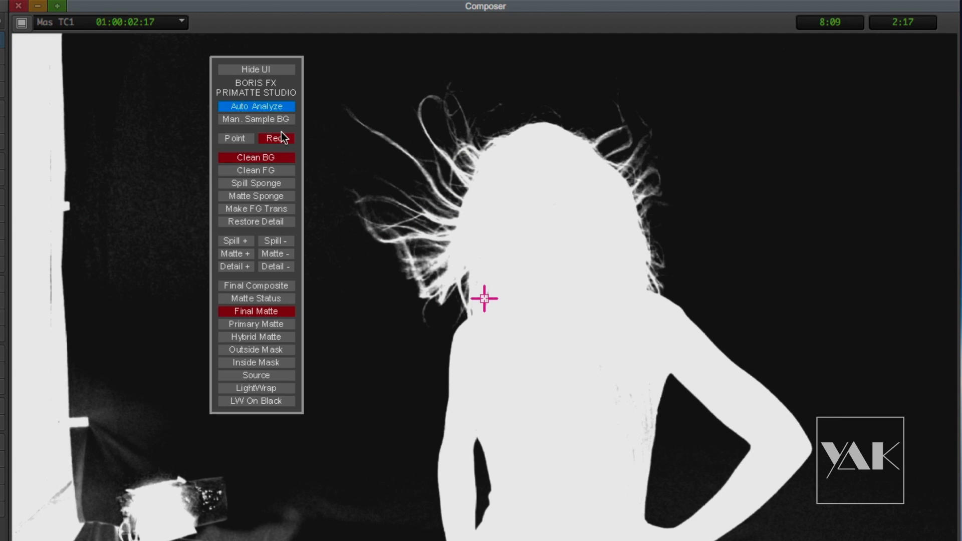
{"action": "left_click_drag", "start_coordinate": [256, 59], "coordinate": [883, 63]}
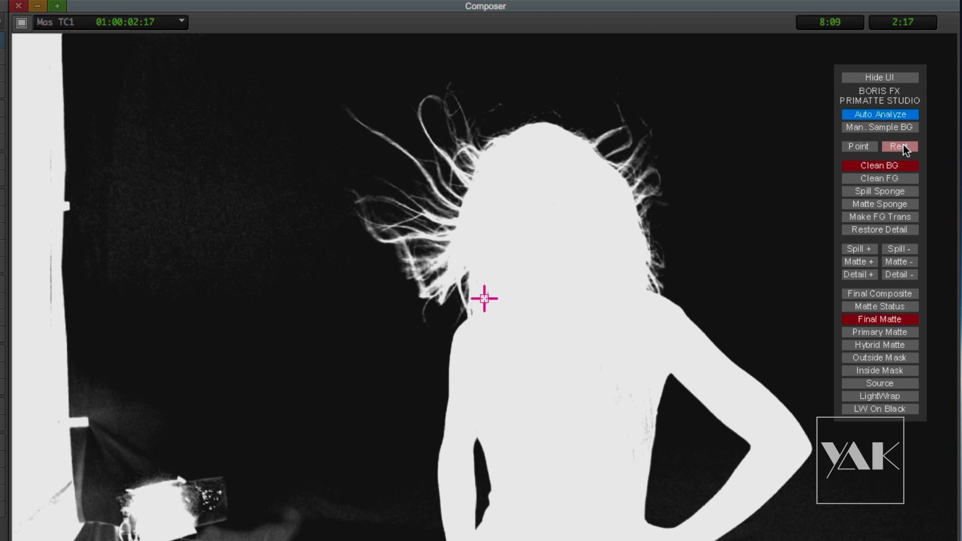
- Clean the background noise with rectangular samples over the green-screen areas on both sides of the woman, then view the Source
{"action": "left_click_drag", "start_coordinate": [150, 105], "coordinate": [278, 305]}
{"action": "left_click_drag", "start_coordinate": [322, 420], "coordinate": [380, 526]}
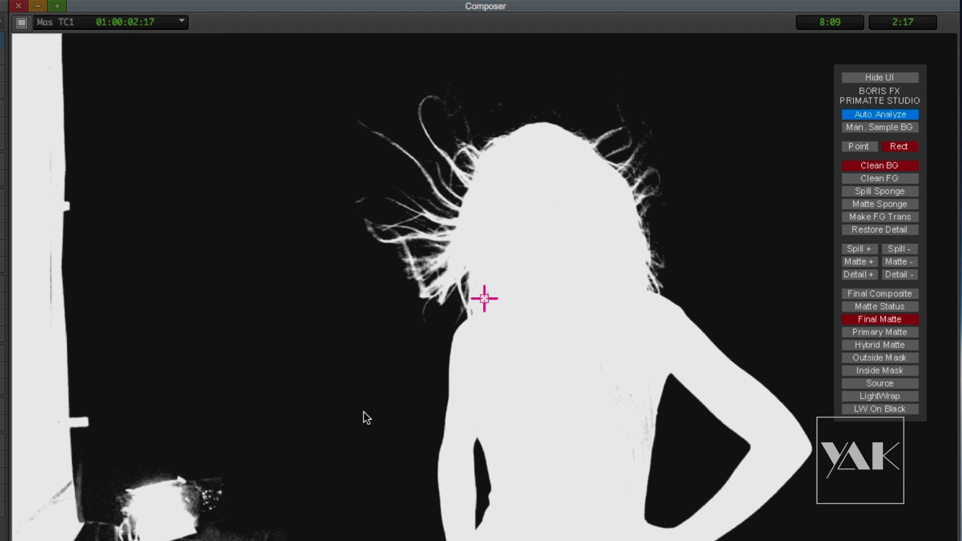
{"action": "left_click_drag", "start_coordinate": [764, 75], "coordinate": [805, 172]}
{"action": "left_click_drag", "start_coordinate": [888, 445], "coordinate": [923, 508]}
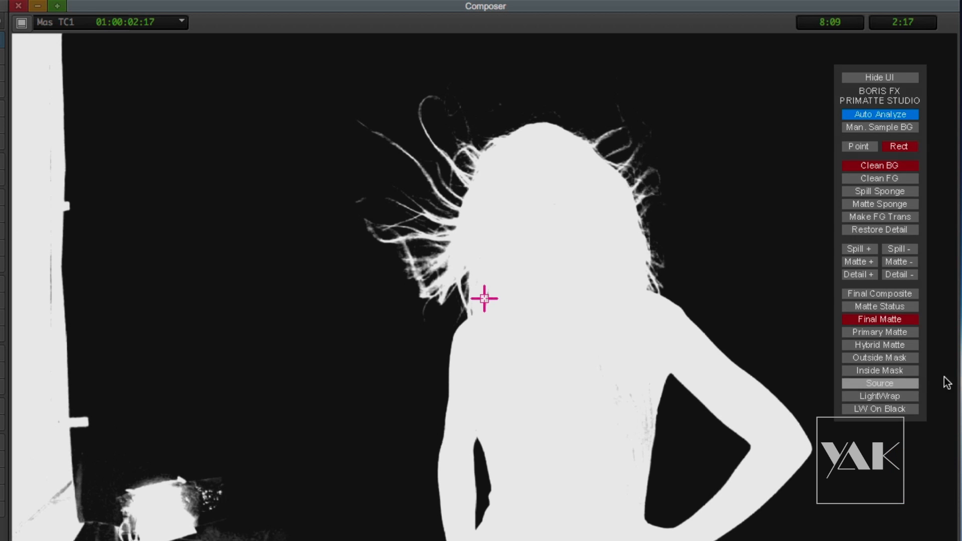
{"action": "left_click", "coordinate": [871, 383]}
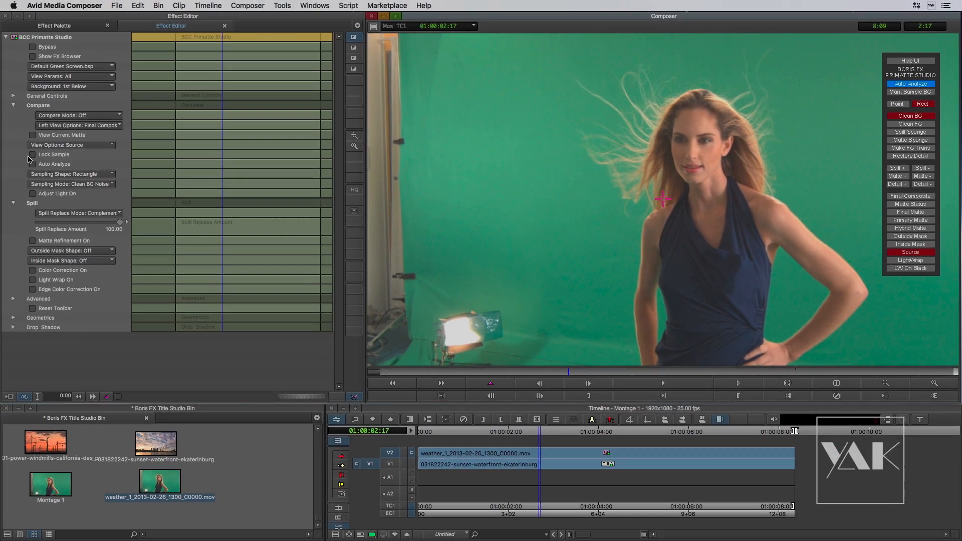
- Collapse the expanded parameter groups and set the Outside Mask Shape to Crop
{"action": "left_click", "coordinate": [14, 204], "text": "alt"}
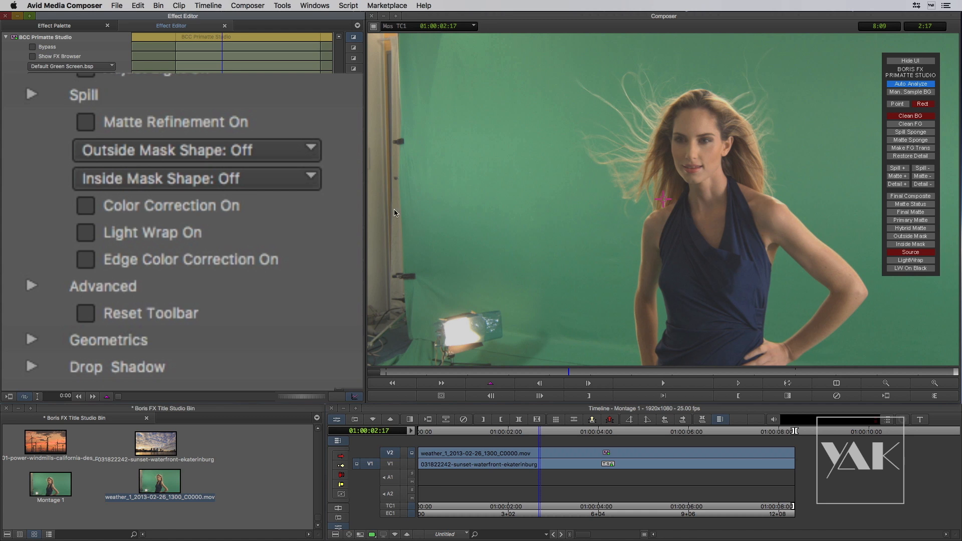
{"action": "left_click", "coordinate": [208, 152]}
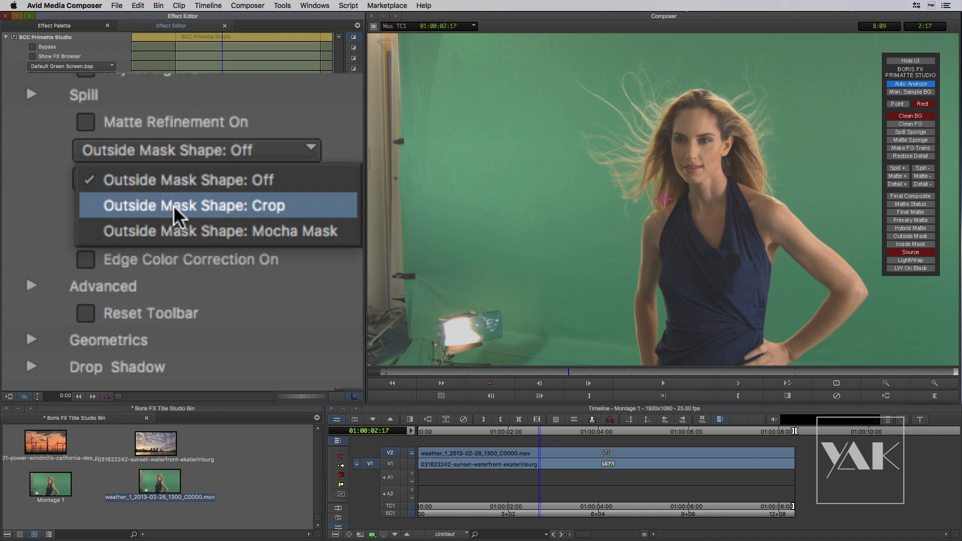
{"action": "left_click", "coordinate": [262, 207]}
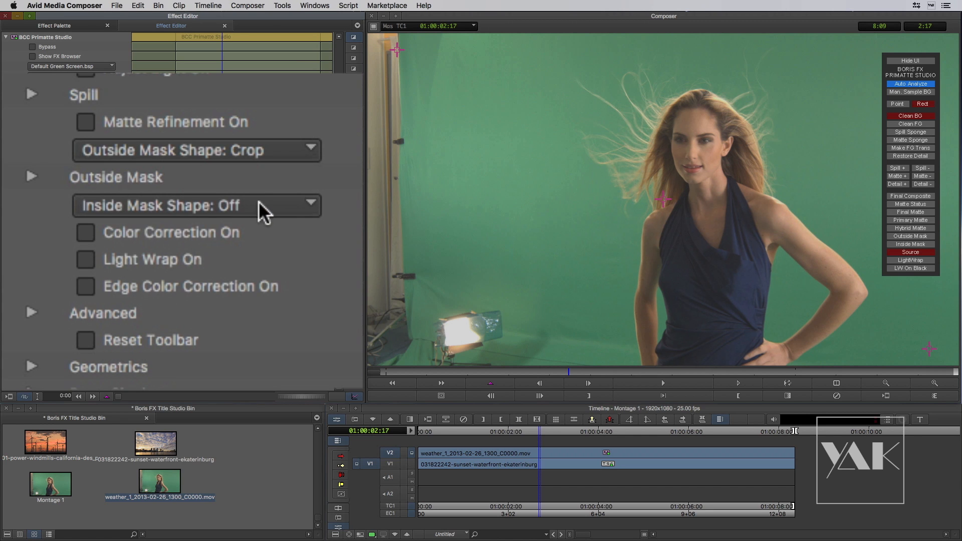
- Pull the crop mask's upper-left corner inward in the Final Matte view to exclude the stand and lamp, then check the Final Composite
{"action": "left_click", "coordinate": [904, 212]}
{"action": "mouse_move", "coordinate": [397, 50]}
{"action": "left_mouse_down"}
{"action": "mouse_move", "coordinate": [415, 53]}
{"action": "mouse_move", "coordinate": [559, 162]}
{"action": "mouse_move", "coordinate": [543, 131]}
{"action": "mouse_move", "coordinate": [396, 43]}
{"action": "mouse_move", "coordinate": [412, 45]}
{"action": "left_mouse_up"}
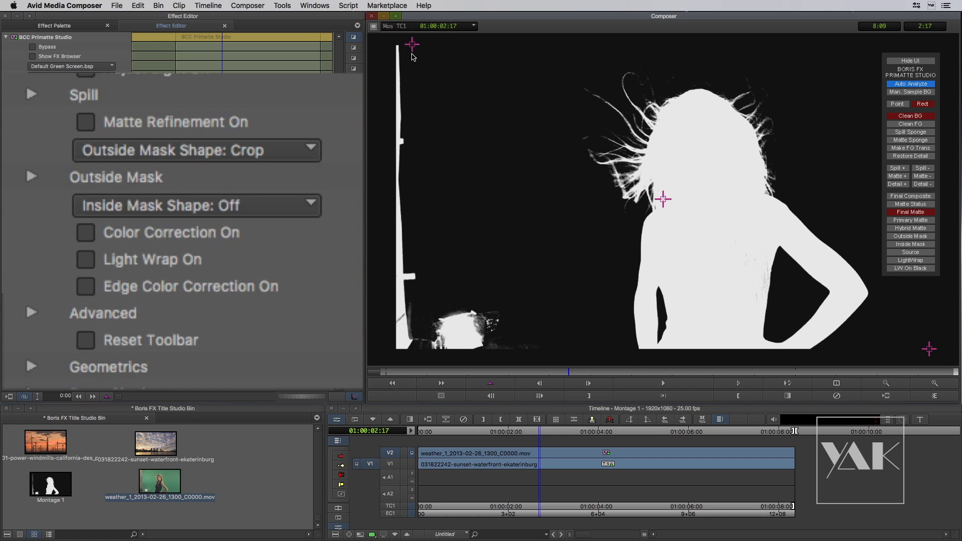
{"action": "left_click_drag", "start_coordinate": [569, 374], "coordinate": [539, 372]}
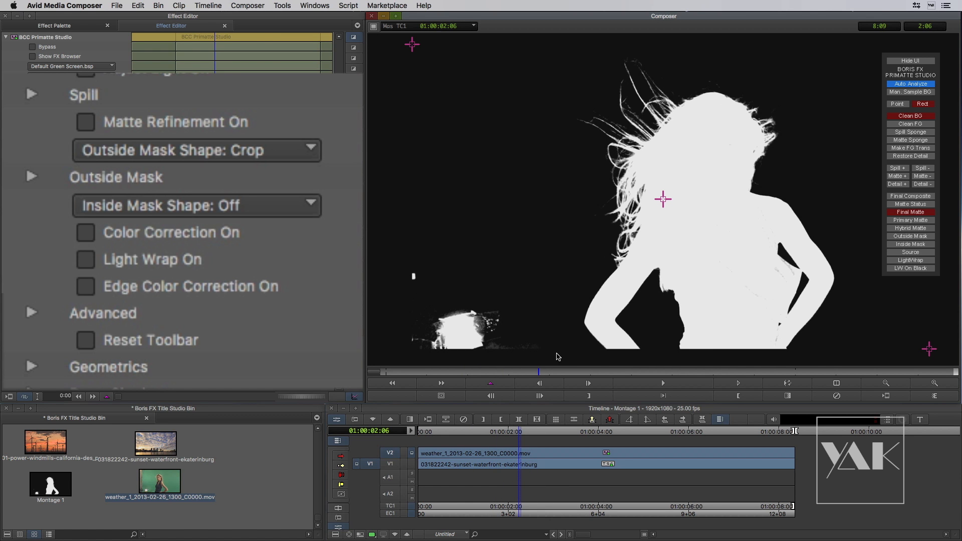
{"action": "left_click_drag", "start_coordinate": [412, 45], "coordinate": [525, 54]}
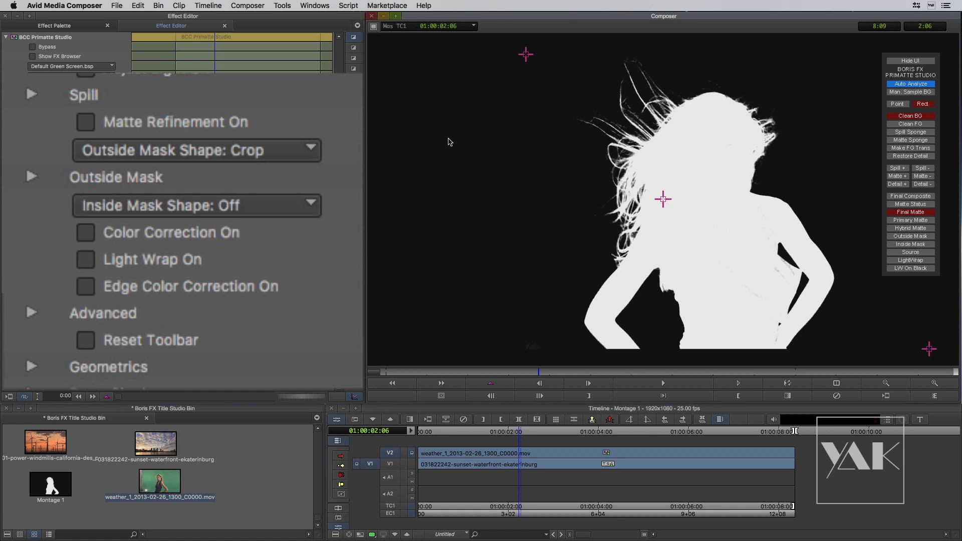
{"action": "left_click", "coordinate": [907, 197]}
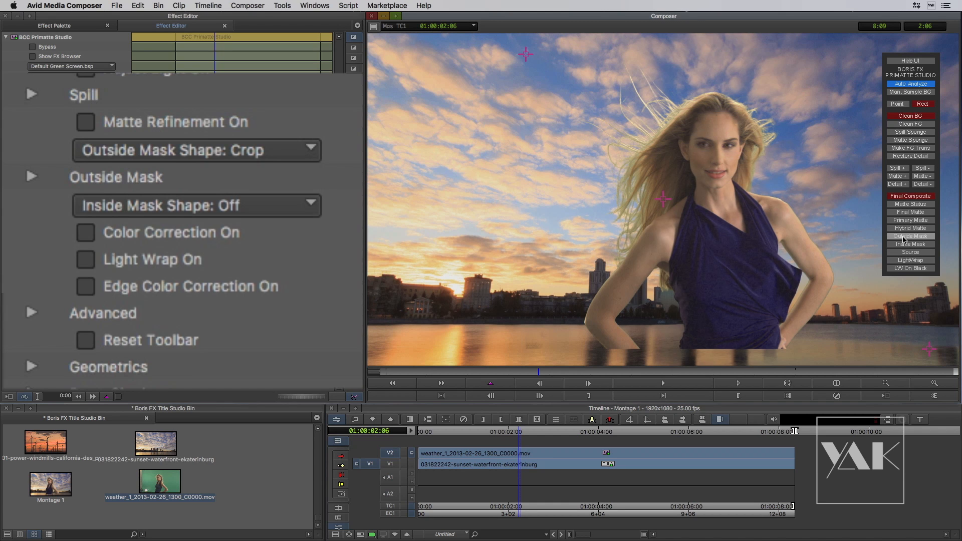
- Change the Outside Mask Shape to Mocha Mask and launch Mocha from the Outside Mask parameters
{"action": "left_click", "coordinate": [173, 152]}
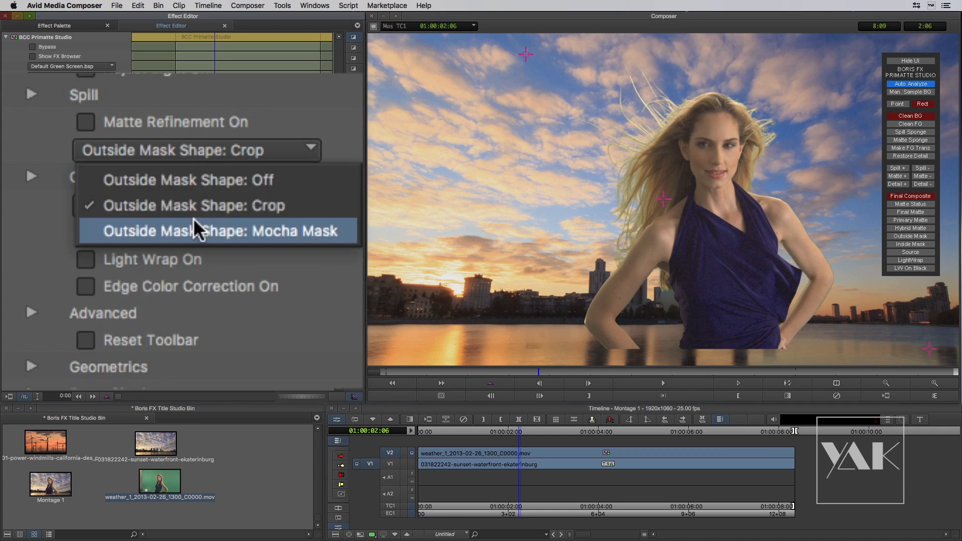
{"action": "left_click", "coordinate": [169, 236]}
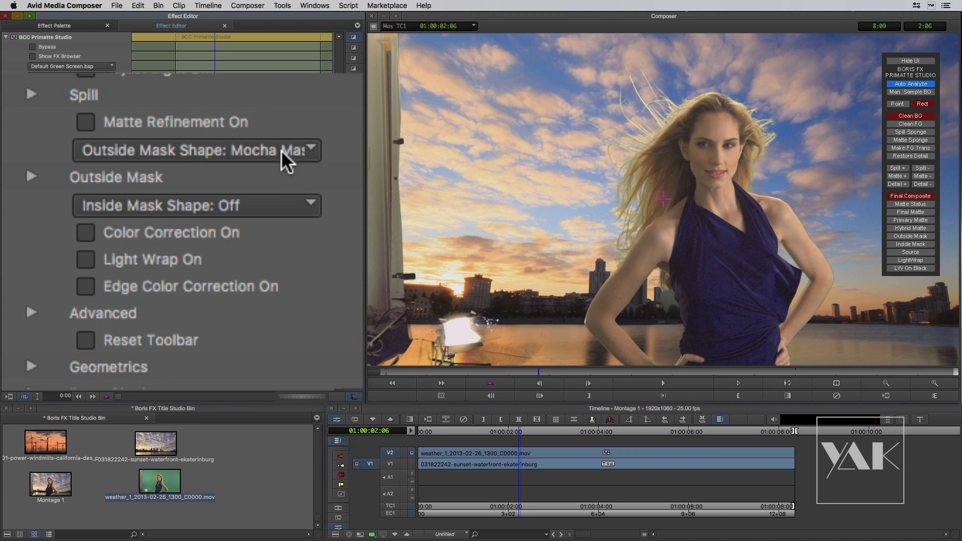
{"action": "left_click", "coordinate": [31, 176]}
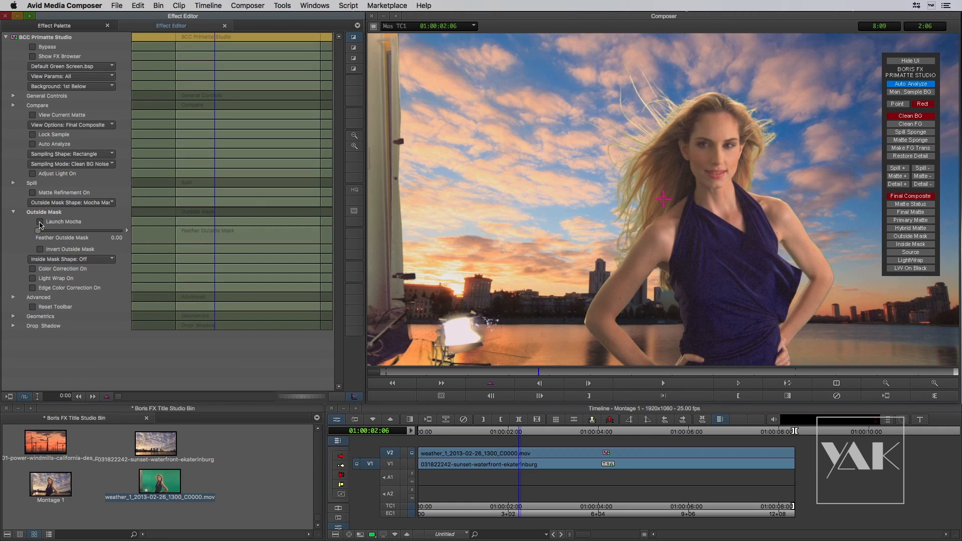
{"action": "left_click", "coordinate": [43, 226]}
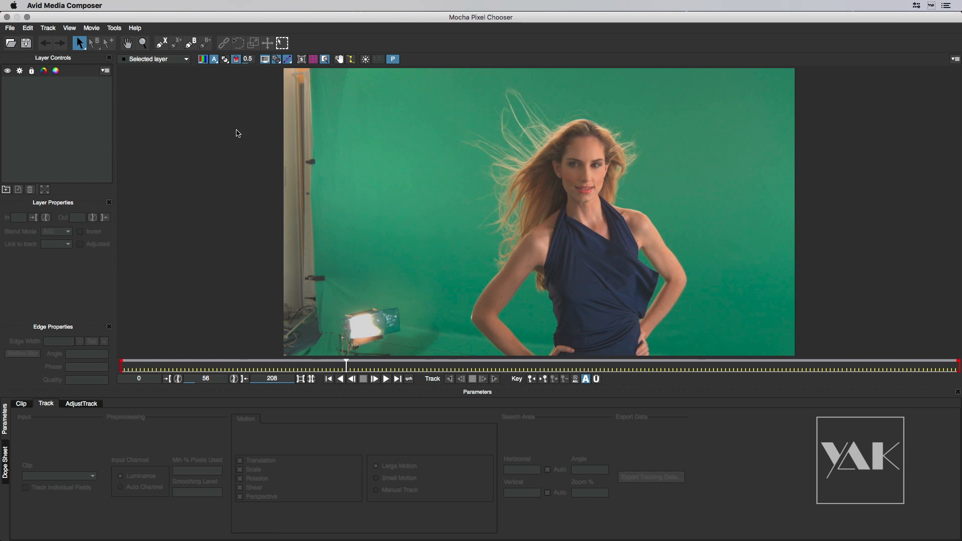
- Zoom out and draw a closed X-Spline at frame 56 around the studio edge, stand and lamp beside the woman
{"action": "key", "text": "z"}
{"action": "left_click_drag", "start_coordinate": [434, 199], "coordinate": [437, 234]}
{"action": "left_click", "coordinate": [161, 45]}
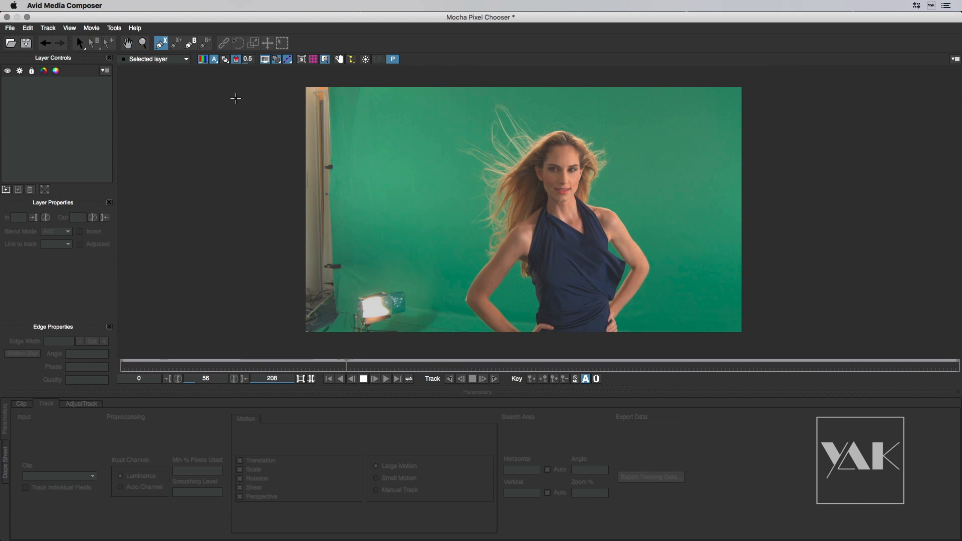
{"action": "left_click", "coordinate": [290, 83]}
{"action": "left_click", "coordinate": [446, 83]}
{"action": "left_click", "coordinate": [435, 285]}
{"action": "left_click_drag", "start_coordinate": [429, 276], "coordinate": [425, 252]}
{"action": "left_click", "coordinate": [443, 346]}
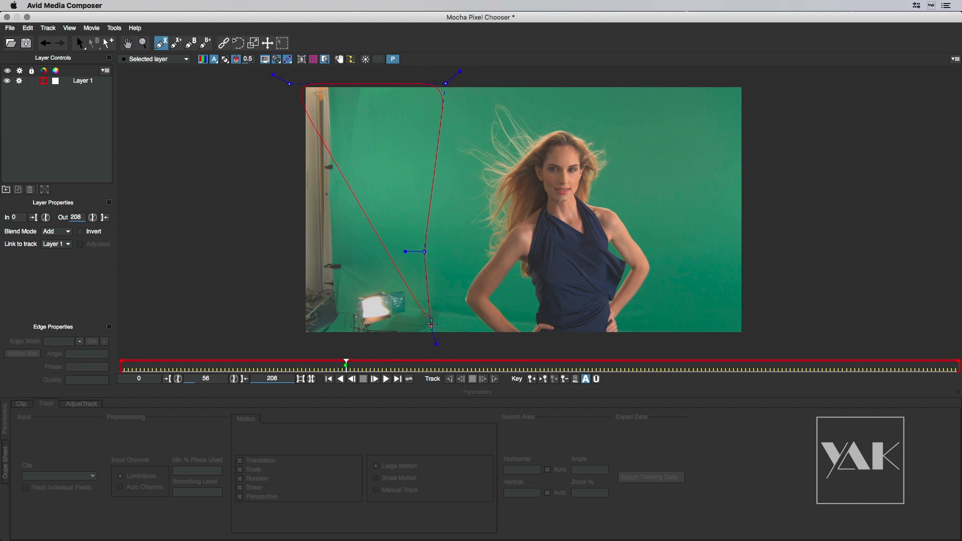
{"action": "left_click", "coordinate": [300, 352]}
{"action": "left_click_drag", "start_coordinate": [271, 344], "coordinate": [264, 331]}
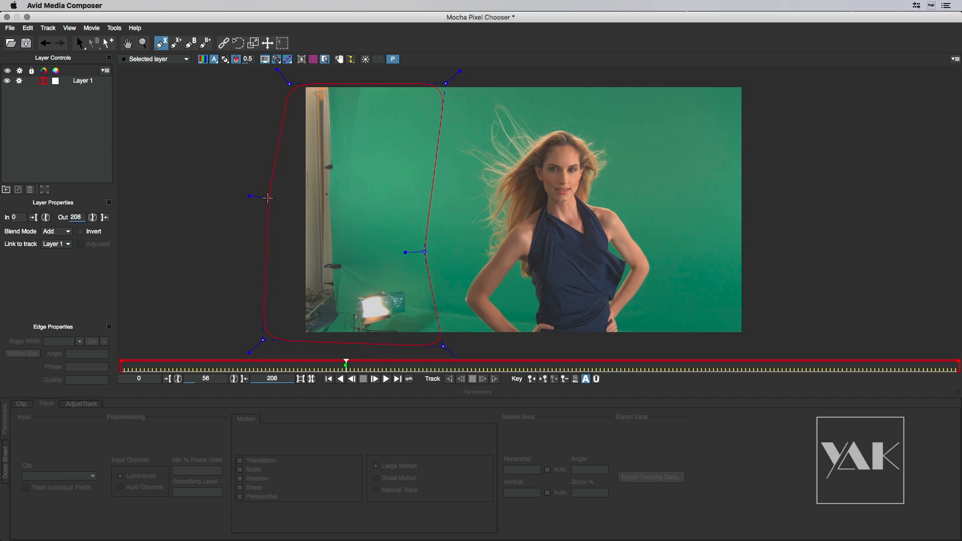
{"action": "right_click", "coordinate": [267, 199]}
- Keyframe the Layer 1 spline's inner edge away from the woman at an earlier frame and at frame 91
{"action": "left_click_drag", "start_coordinate": [346, 365], "coordinate": [257, 369]}
{"action": "left_click_drag", "start_coordinate": [425, 252], "coordinate": [397, 255]}
{"action": "mouse_move", "coordinate": [258, 365]}
{"action": "left_mouse_down"}
{"action": "mouse_move", "coordinate": [496, 367]}
{"action": "mouse_move", "coordinate": [488, 366]}
{"action": "left_mouse_up"}
{"action": "mouse_move", "coordinate": [443, 344]}
{"action": "left_mouse_down"}
{"action": "mouse_move", "coordinate": [416, 345]}
{"action": "mouse_move", "coordinate": [427, 342]}
{"action": "left_mouse_up"}
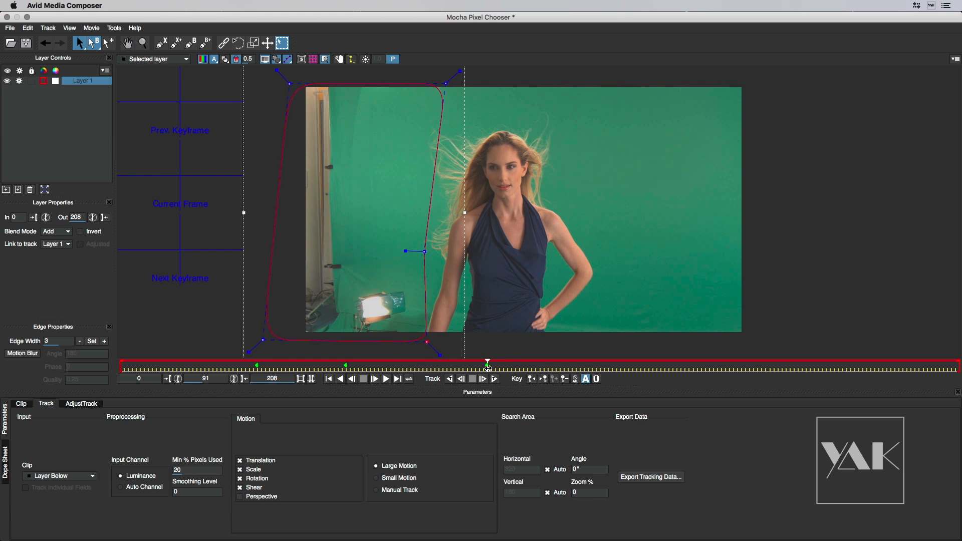
- Pull the Layer 1 spline's inner corners away from the woman at frame 86, and its upper inner corner at frame 91
{"action": "mouse_move", "coordinate": [482, 367]}
{"action": "left_mouse_down"}
{"action": "mouse_move", "coordinate": [463, 368]}
{"action": "mouse_move", "coordinate": [425, 341]}
{"action": "left_mouse_up"}
{"action": "mouse_move", "coordinate": [467, 364]}
{"action": "left_mouse_down"}
{"action": "mouse_move", "coordinate": [435, 366]}
{"action": "mouse_move", "coordinate": [469, 366]}
{"action": "left_mouse_up"}
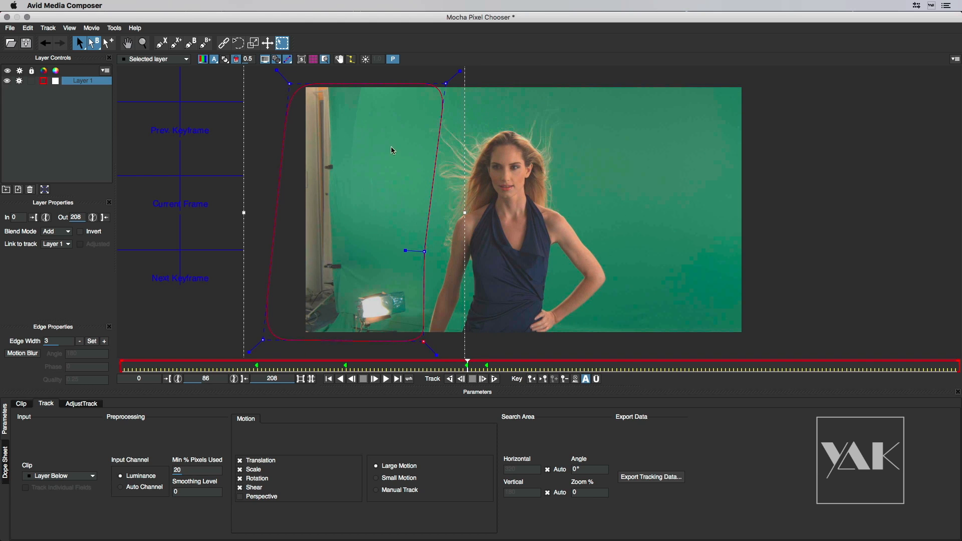
{"action": "left_click_drag", "start_coordinate": [446, 83], "coordinate": [429, 83]}
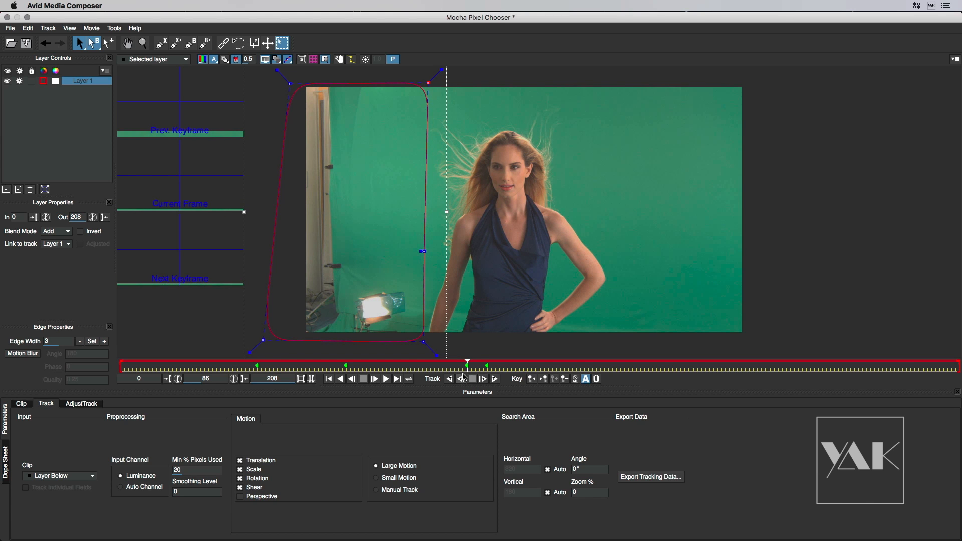
{"action": "left_click_drag", "start_coordinate": [468, 364], "coordinate": [487, 365]}
{"action": "left_click_drag", "start_coordinate": [446, 84], "coordinate": [421, 82]}
- Move the Layer 1 spline's middle and lower inner points outward around the lamp at frame 123
{"action": "left_click_drag", "start_coordinate": [486, 364], "coordinate": [895, 379]}
{"action": "left_click_drag", "start_coordinate": [958, 387], "coordinate": [614, 380]}
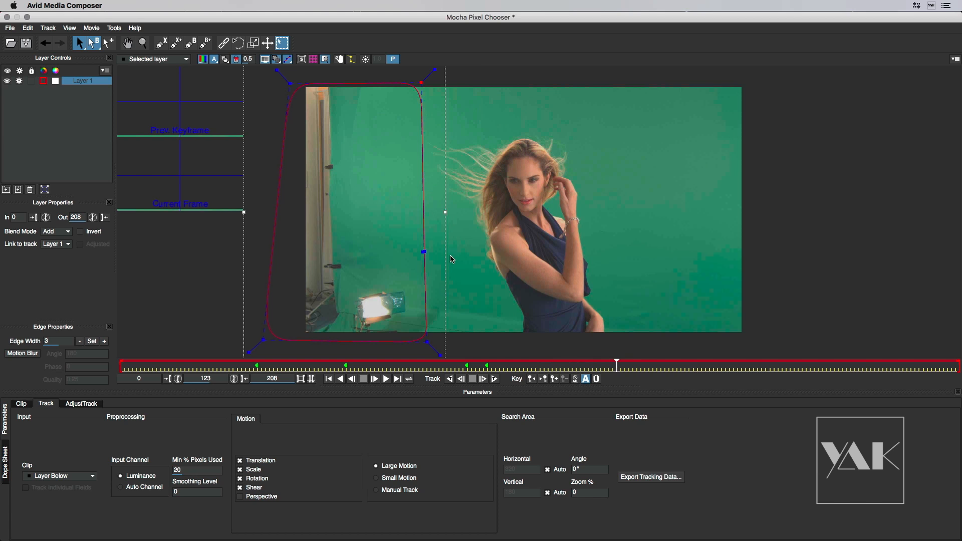
{"action": "left_click_drag", "start_coordinate": [423, 251], "coordinate": [440, 264]}
{"action": "left_click_drag", "start_coordinate": [425, 339], "coordinate": [449, 341]}
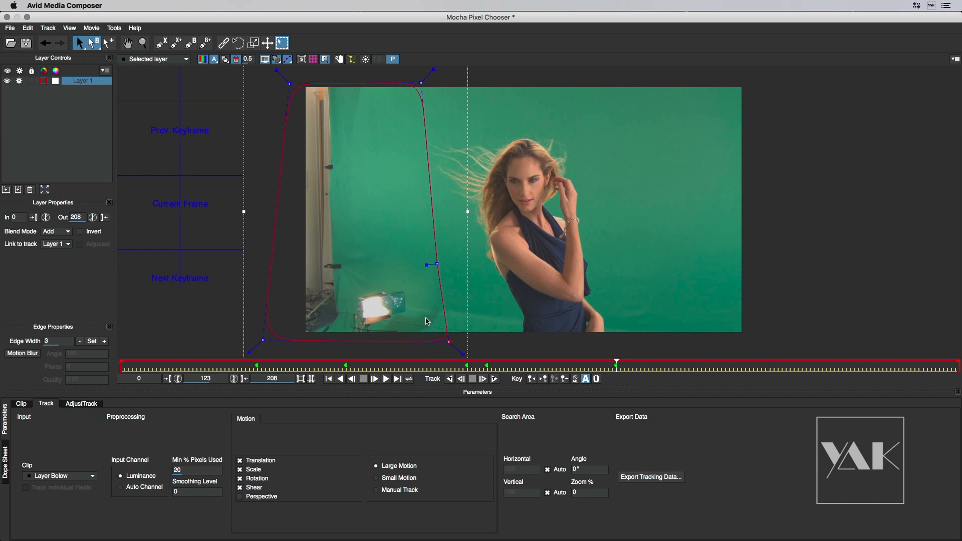
- Pull the Layer 1 spline's middle and upper inner points back from the woman's hair at frame 100
{"action": "left_click_drag", "start_coordinate": [619, 366], "coordinate": [513, 395]}
{"action": "left_click_drag", "start_coordinate": [427, 257], "coordinate": [408, 251]}
{"action": "left_click_drag", "start_coordinate": [421, 83], "coordinate": [419, 79]}
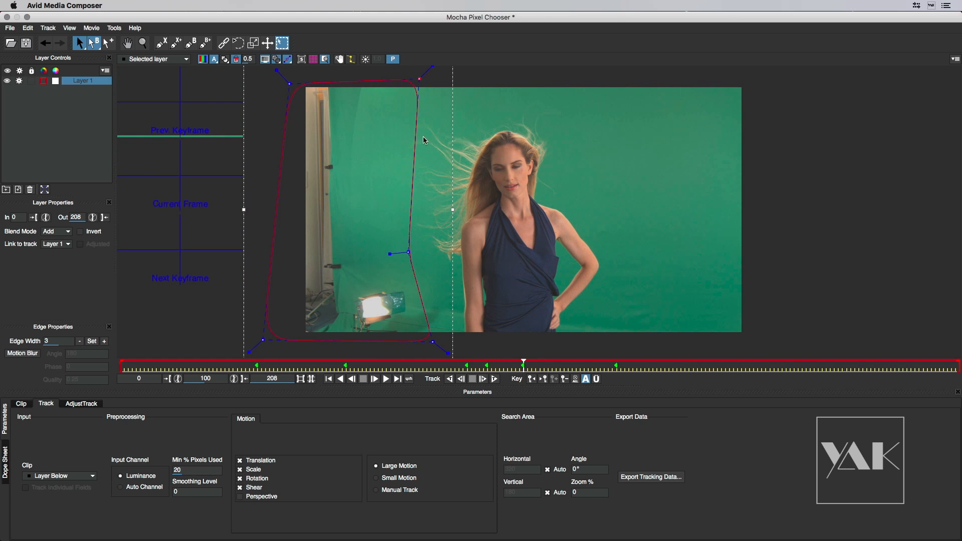
- Draw a second closed X-Spline at frame 0 around the empty green screen on the opposite side of the woman
{"action": "left_click_drag", "start_coordinate": [524, 363], "coordinate": [86, 371]}
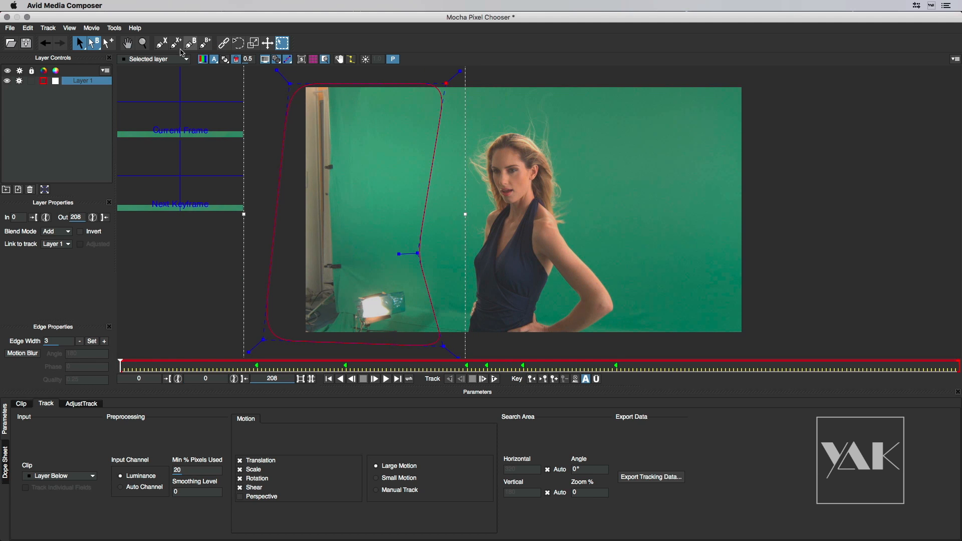
{"action": "left_click", "coordinate": [162, 44]}
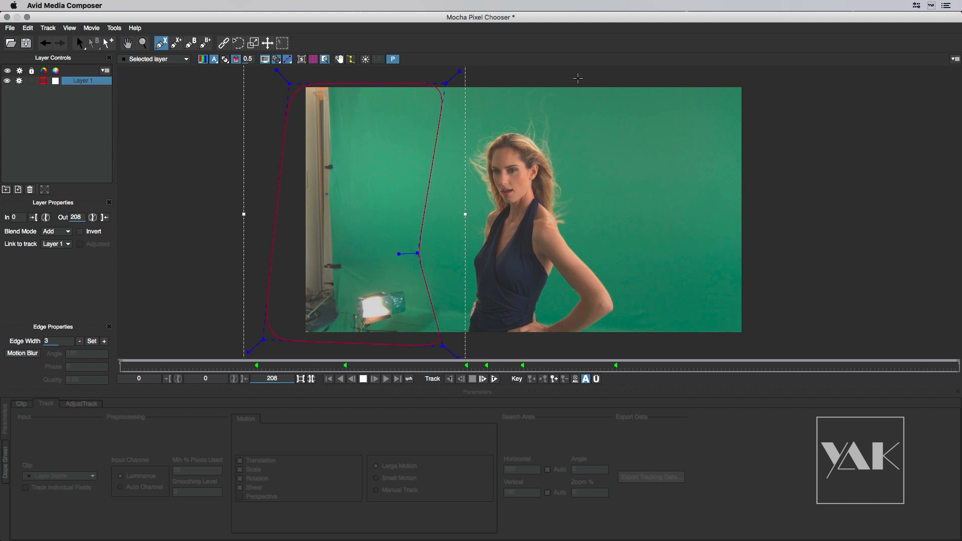
{"action": "left_click", "coordinate": [570, 80]}
{"action": "left_click", "coordinate": [785, 83]}
{"action": "right_click", "coordinate": [764, 348]}
{"action": "left_click", "coordinate": [774, 368]}
{"action": "mouse_move", "coordinate": [764, 348]}
{"action": "left_mouse_down"}
{"action": "mouse_move", "coordinate": [659, 344]}
{"action": "mouse_move", "coordinate": [768, 344]}
{"action": "left_mouse_up"}
{"action": "left_click", "coordinate": [777, 355]}
{"action": "left_click", "coordinate": [636, 347]}
{"action": "left_click", "coordinate": [650, 211]}
{"action": "right_click", "coordinate": [583, 114]}
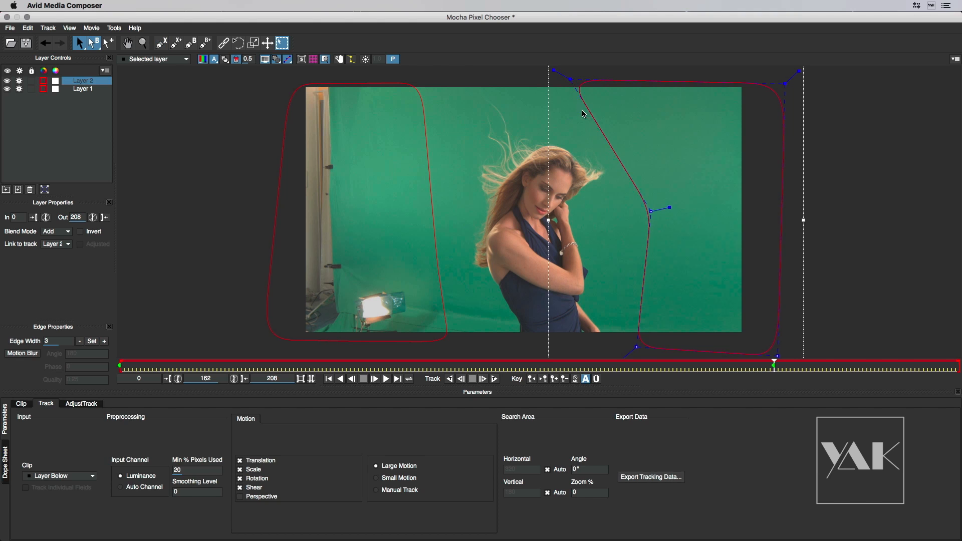
- Adjust the Layer 2 spline's upper and lower inner corners and lower outer corner at frame 162
{"action": "left_click_drag", "start_coordinate": [570, 78], "coordinate": [558, 75]}
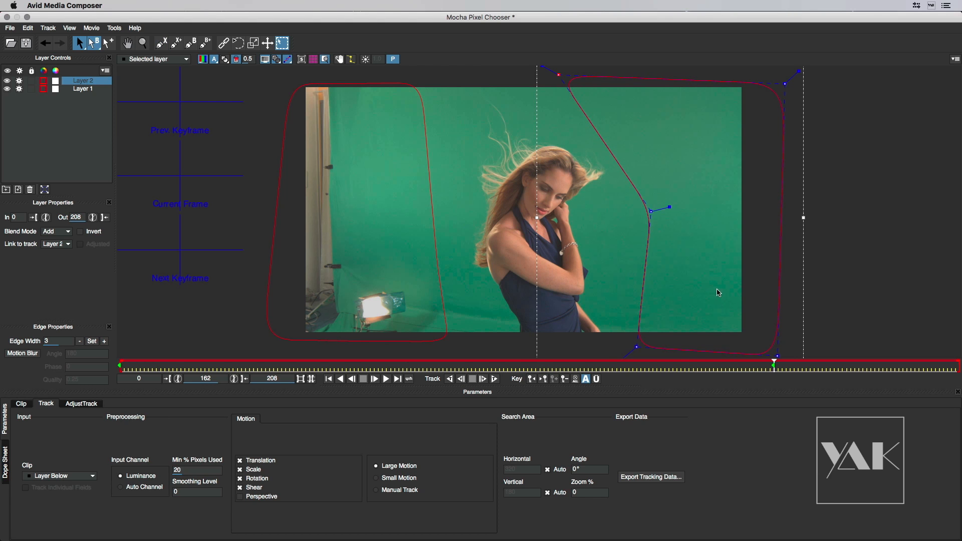
{"action": "left_click_drag", "start_coordinate": [637, 347], "coordinate": [627, 345]}
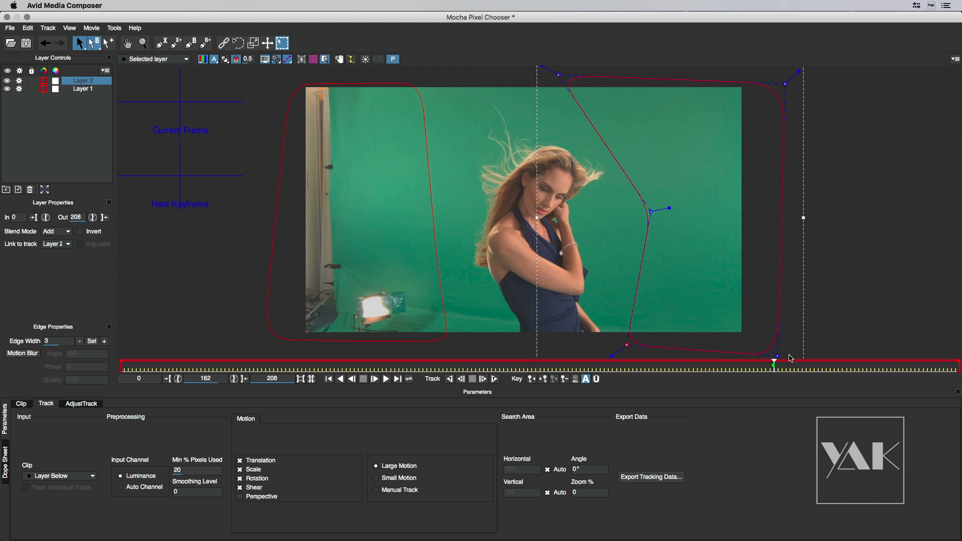
{"action": "left_click_drag", "start_coordinate": [778, 356], "coordinate": [425, 412]}
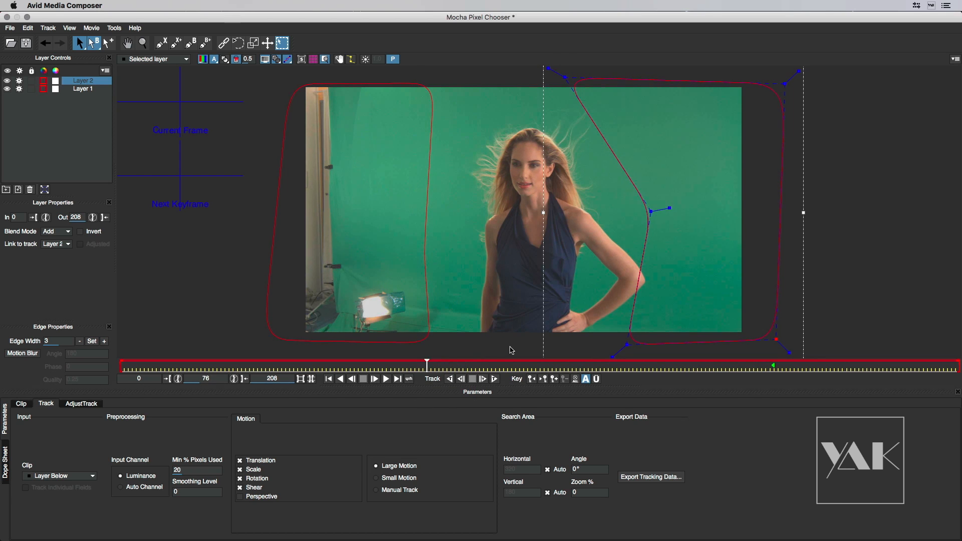
- Keyframe the Layer 2 spline's inner edge outward, clear of the woman's elbow and hair, at frames 76 and 62
{"action": "left_click_drag", "start_coordinate": [650, 211], "coordinate": [681, 222]}
{"action": "left_click", "coordinate": [484, 376]}
{"action": "left_click_drag", "start_coordinate": [395, 364], "coordinate": [371, 363]}
{"action": "left_click_drag", "start_coordinate": [682, 223], "coordinate": [701, 256]}
{"action": "left_click_drag", "start_coordinate": [565, 78], "coordinate": [604, 78]}
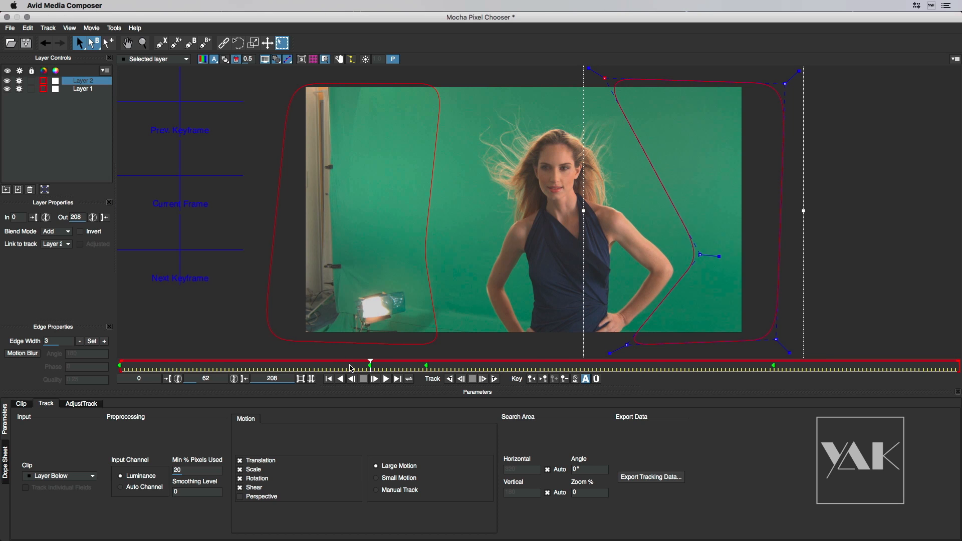
- Keyframe the Layer 2 spline's middle inner point beside the woman's elbow at frames 0 and 68
{"action": "left_click_drag", "start_coordinate": [371, 364], "coordinate": [89, 384]}
{"action": "left_click_drag", "start_coordinate": [696, 264], "coordinate": [642, 253]}
{"action": "left_click_drag", "start_coordinate": [121, 364], "coordinate": [394, 356]}
{"action": "left_click_drag", "start_coordinate": [693, 244], "coordinate": [699, 270]}
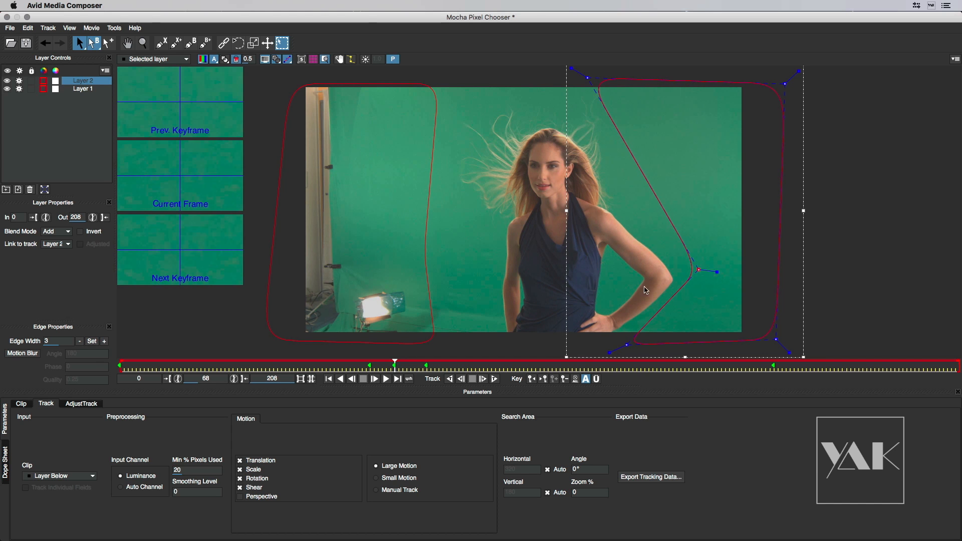
- Check the splines at the last frame, 208, and close Mocha, saving the mask back to the effect
{"action": "left_click_drag", "start_coordinate": [393, 365], "coordinate": [958, 362]}
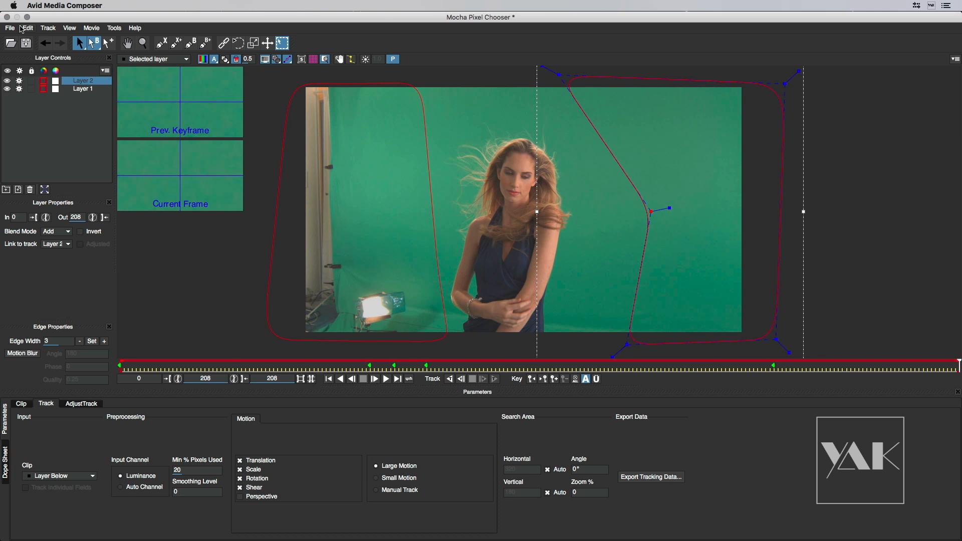
{"action": "left_click", "coordinate": [7, 17]}
{"action": "left_click", "coordinate": [627, 77]}
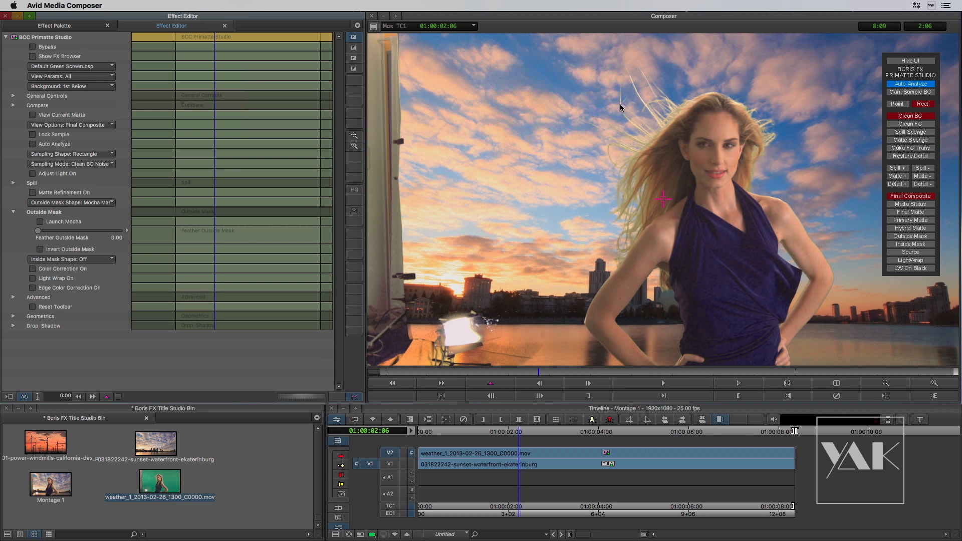
- Display the Outside Mask zoomed out to the full frame and check its animation through the clip up to 01:00:03:24
{"action": "left_click", "coordinate": [909, 237]}
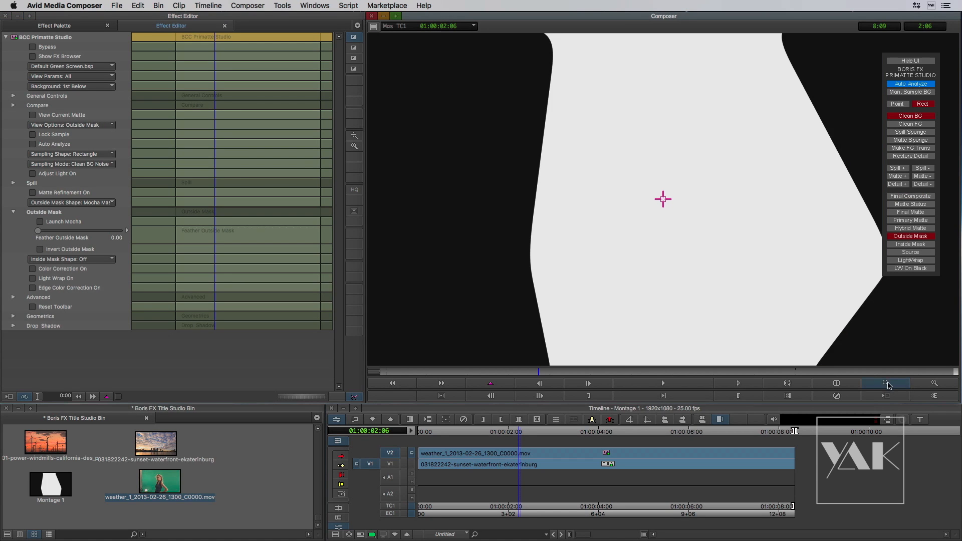
{"action": "left_click", "coordinate": [886, 383]}
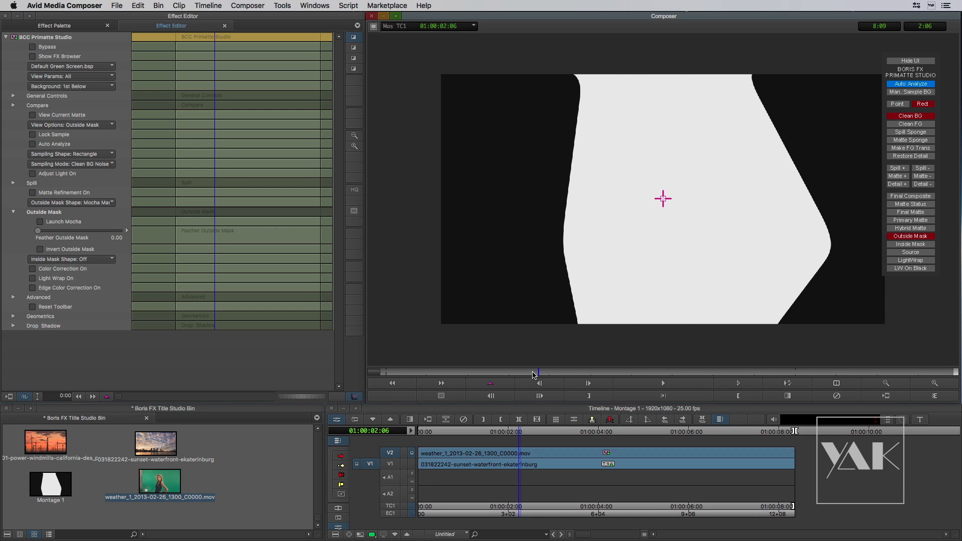
{"action": "left_click_drag", "start_coordinate": [538, 375], "coordinate": [351, 376]}
{"action": "left_click_drag", "start_coordinate": [489, 374], "coordinate": [656, 375]}
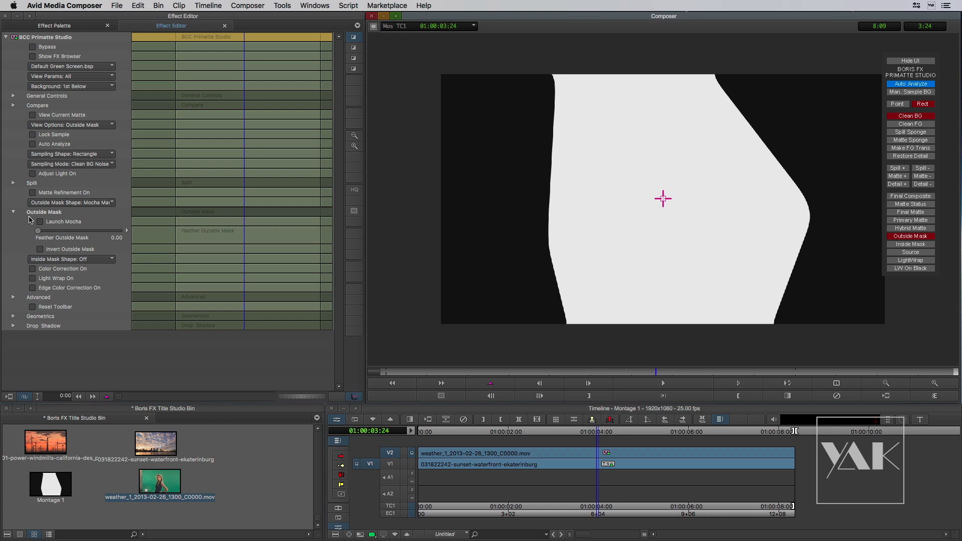
- Feather the outside mask to 22.50 and return to an enlarged Final Composite view
{"action": "mouse_move", "coordinate": [38, 232]}
{"action": "left_mouse_down"}
{"action": "mouse_move", "coordinate": [60, 233]}
{"action": "mouse_move", "coordinate": [47, 232]}
{"action": "left_mouse_up"}
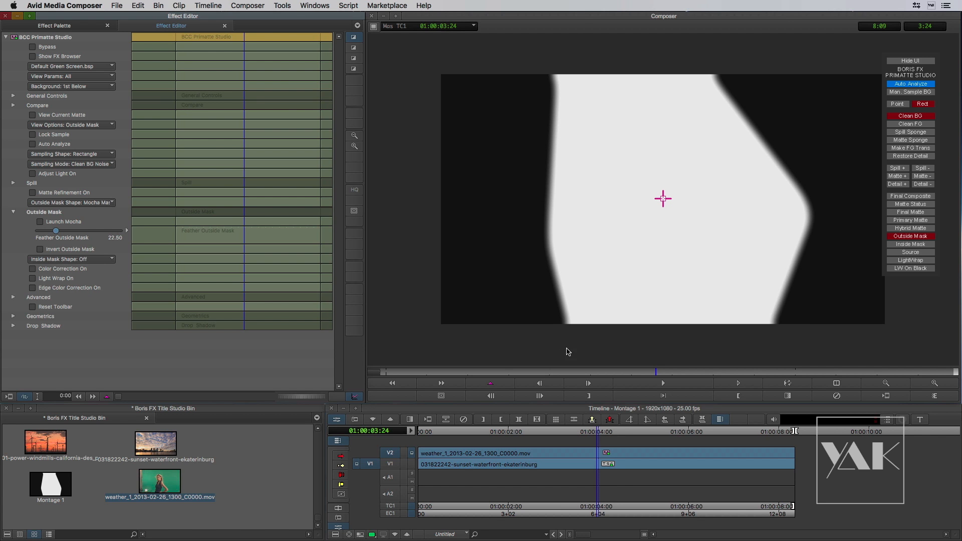
{"action": "left_click", "coordinate": [905, 197]}
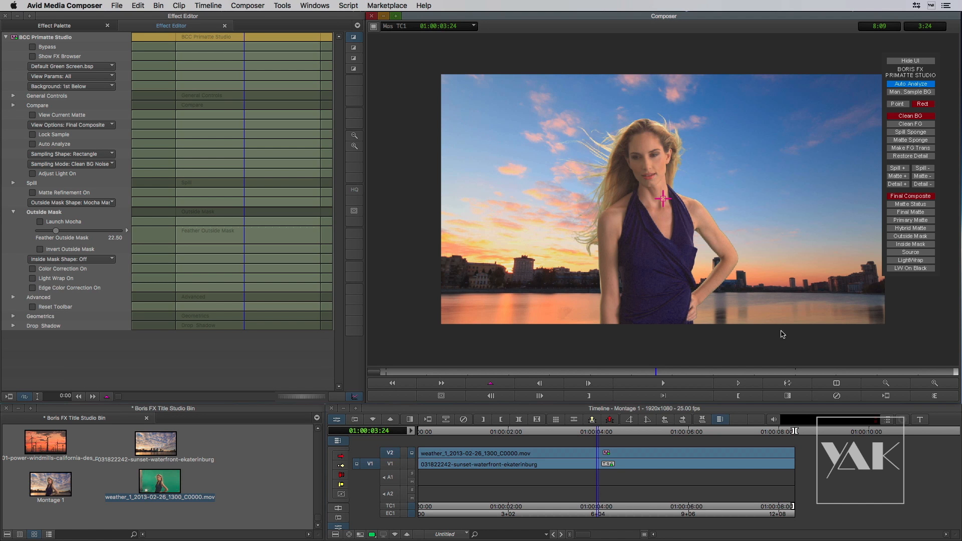
{"action": "left_click", "coordinate": [935, 384]}
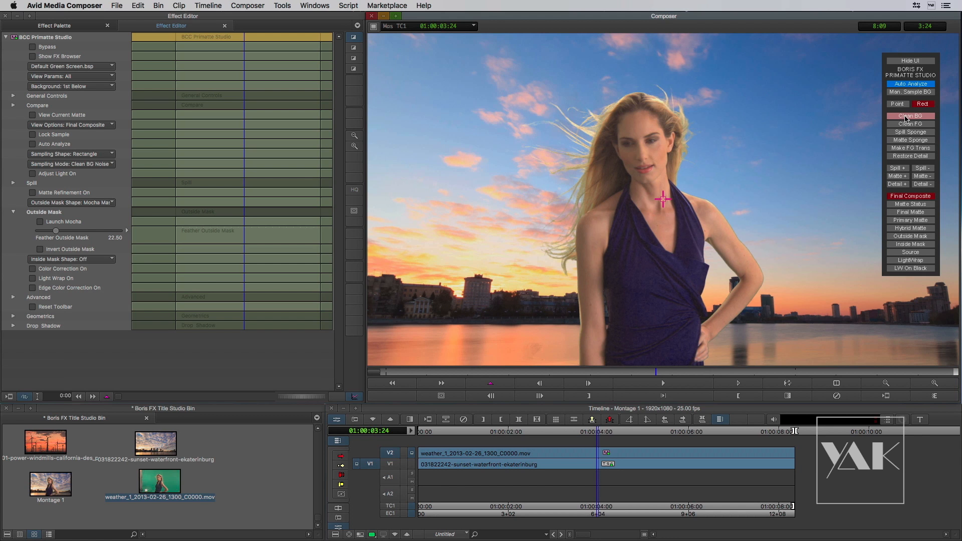
- Set Compare Mode to Side By Side, with the Final Matte shown next to the final composite
{"action": "left_click", "coordinate": [921, 118]}
{"action": "left_click", "coordinate": [14, 105]}
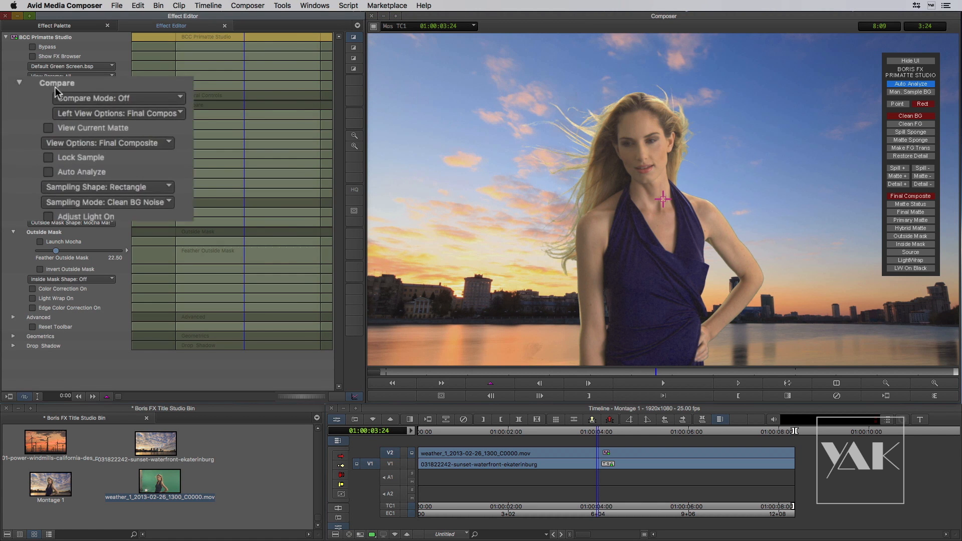
{"action": "left_click", "coordinate": [61, 114]}
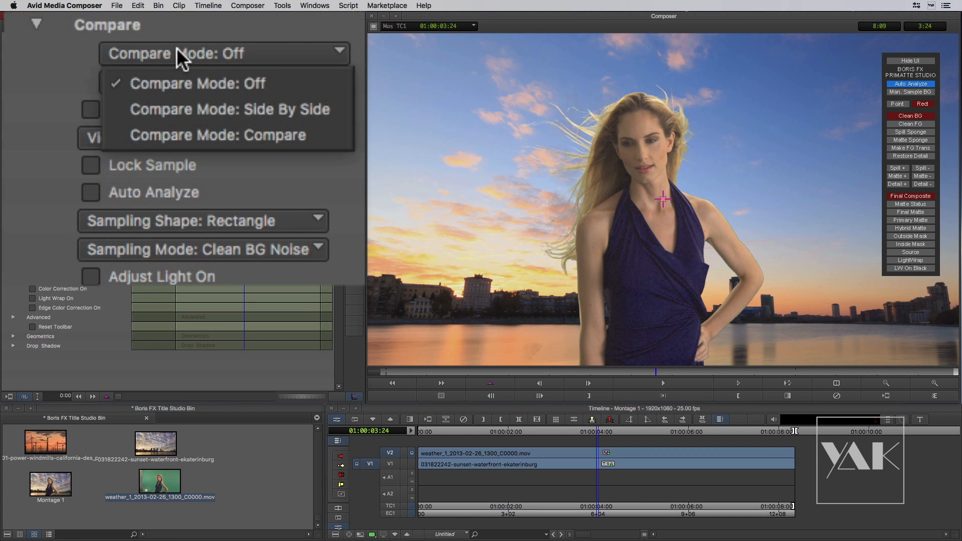
{"action": "left_click", "coordinate": [177, 109]}
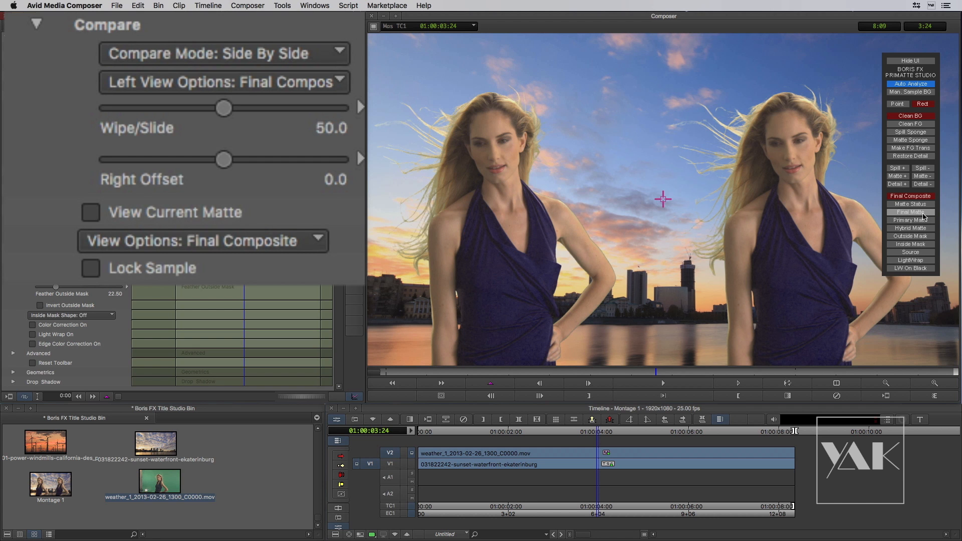
{"action": "left_click", "coordinate": [908, 213]}
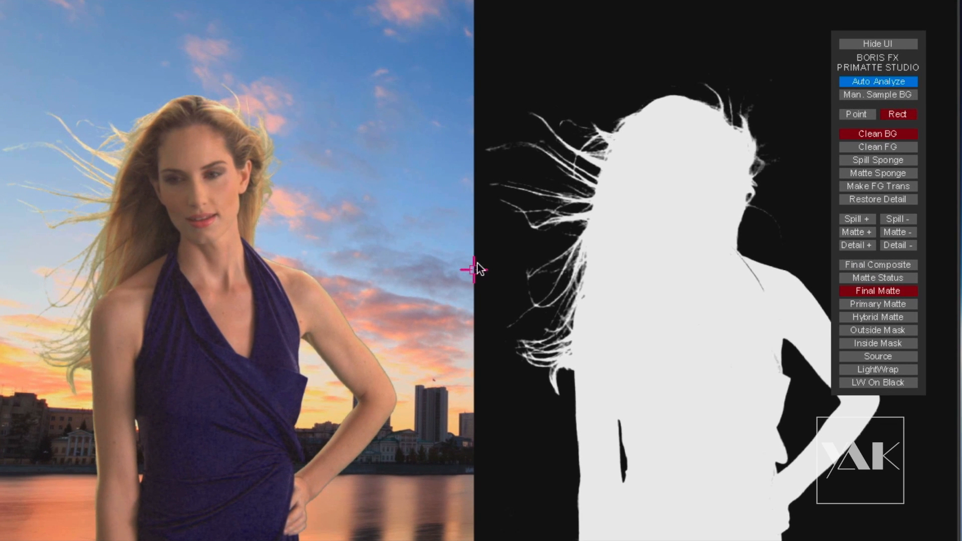
- Sample rectangles with Clean BG in the empty background and with Clean FG over the woman's dress and face
{"action": "left_click_drag", "start_coordinate": [522, 28], "coordinate": [605, 64]}
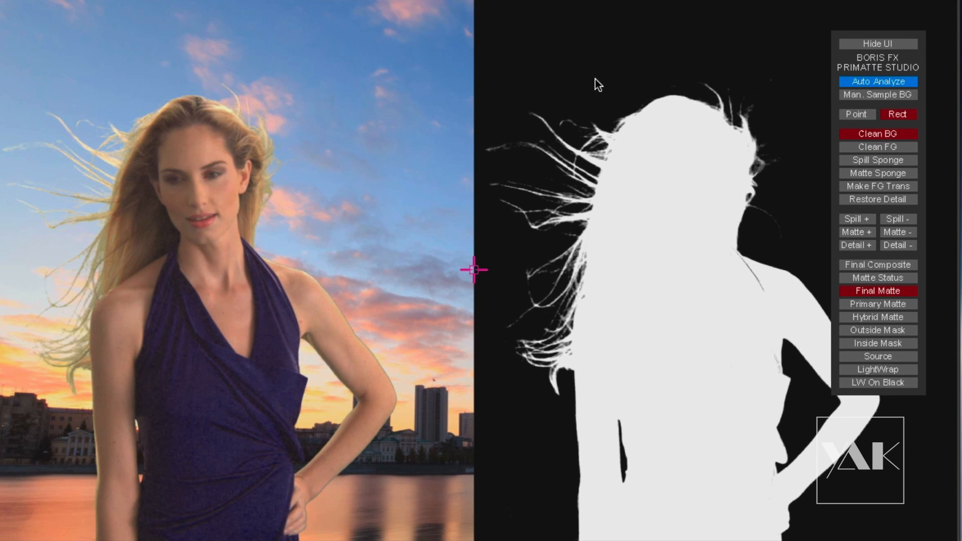
{"action": "left_click", "coordinate": [876, 146]}
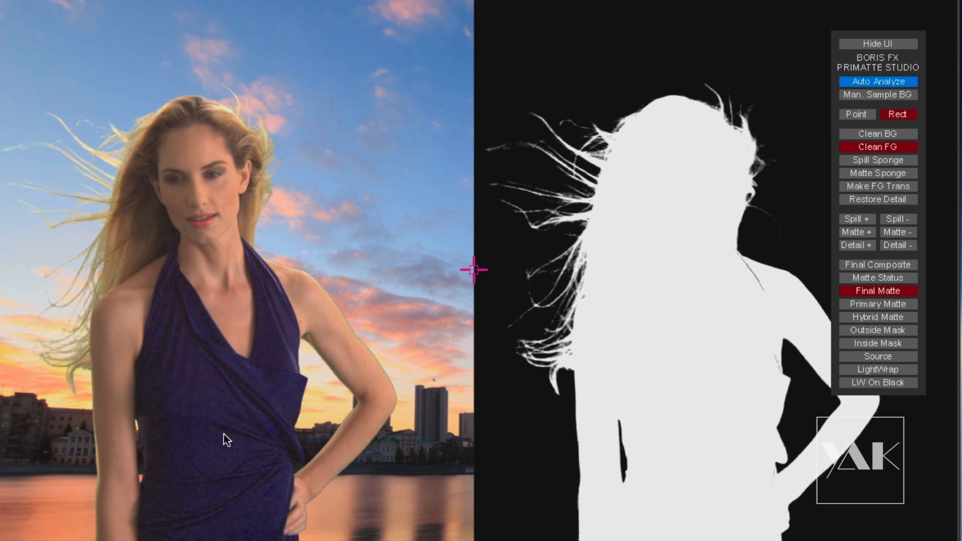
{"action": "left_click", "coordinate": [871, 355]}
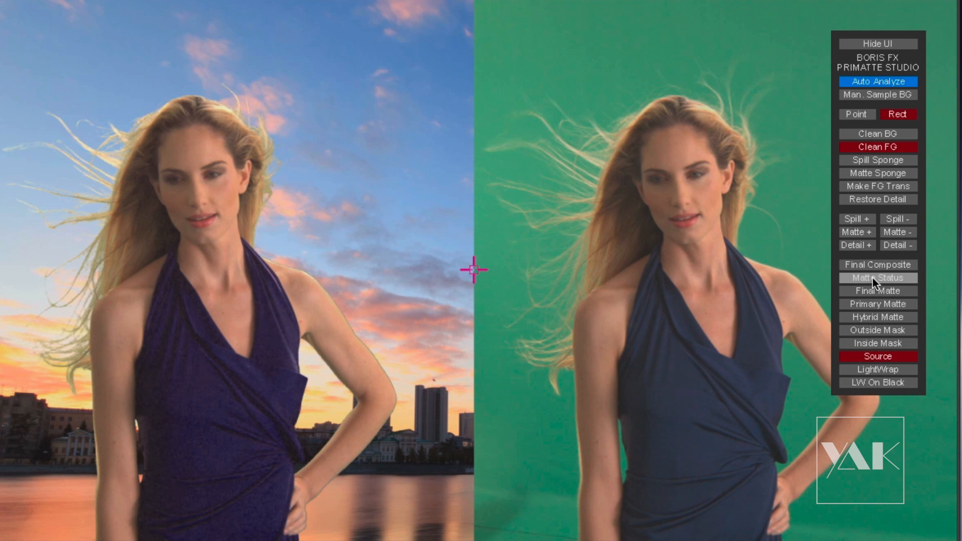
{"action": "left_click", "coordinate": [875, 291]}
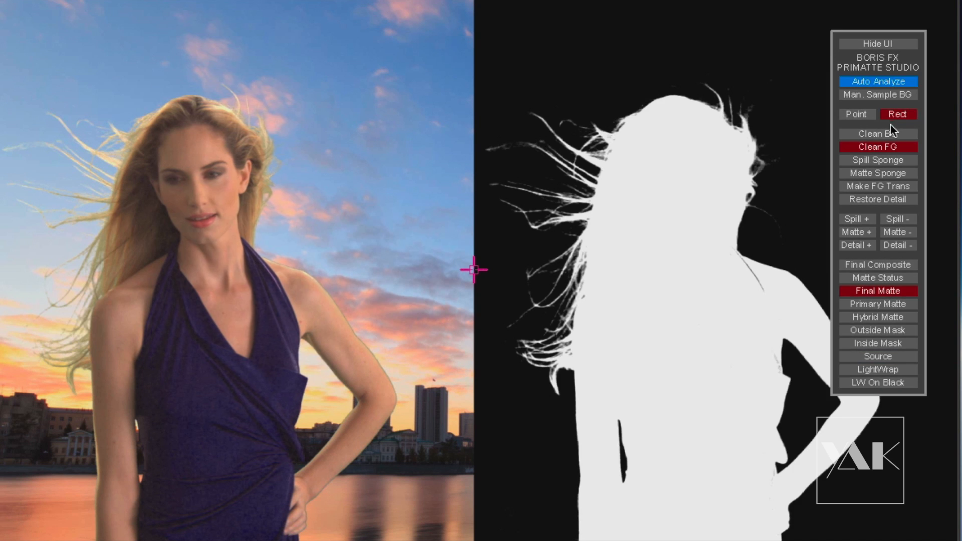
{"action": "left_click_drag", "start_coordinate": [660, 280], "coordinate": [733, 527]}
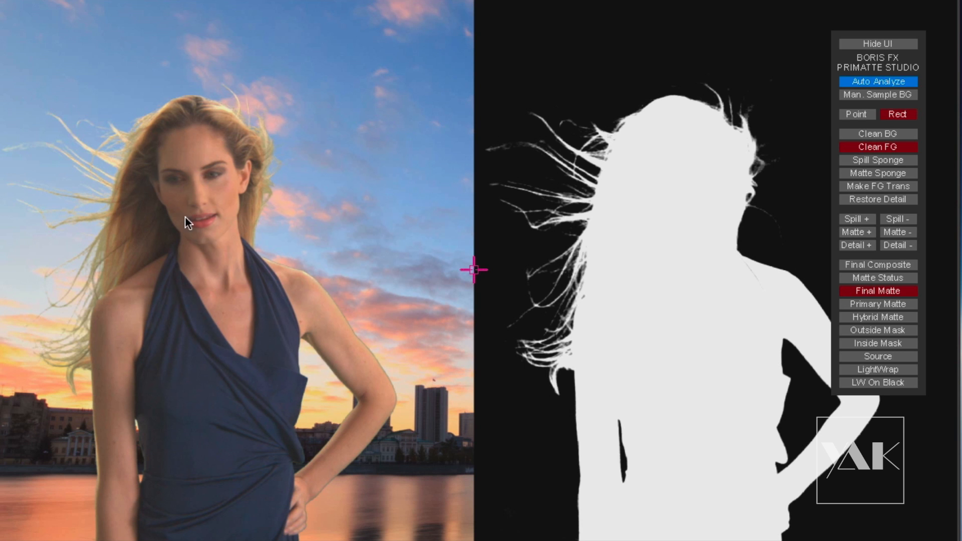
{"action": "left_click_drag", "start_coordinate": [661, 151], "coordinate": [697, 246]}
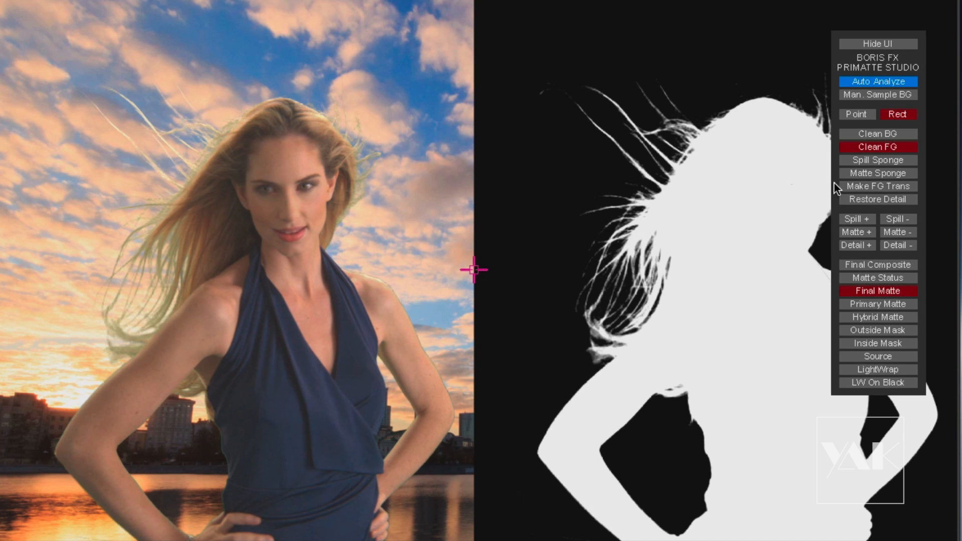
- Remove the green spill from the woman's loose hair strands using the Spill Sponge with Point sampling
{"action": "left_click", "coordinate": [868, 161]}
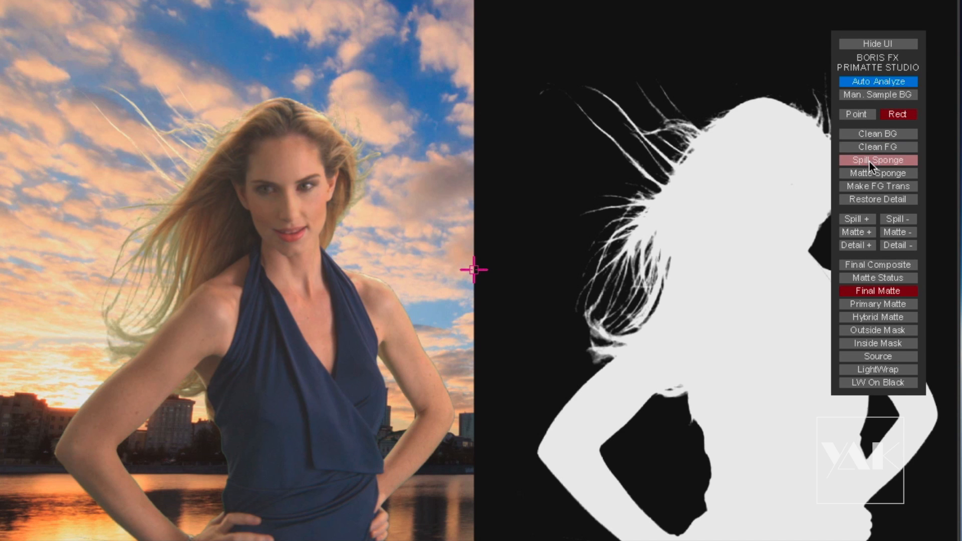
{"action": "left_click", "coordinate": [857, 115]}
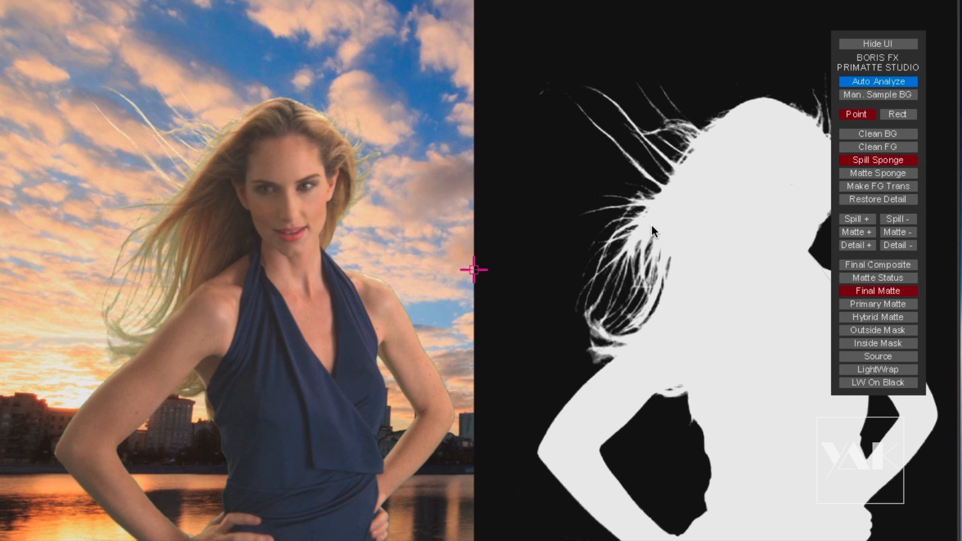
{"action": "left_click_drag", "start_coordinate": [643, 269], "coordinate": [645, 285]}
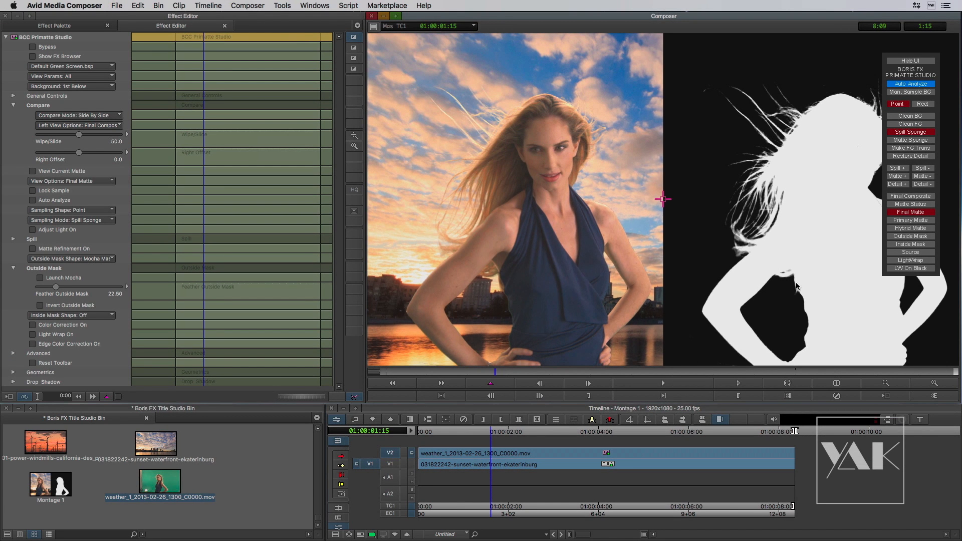
- Try the Spill Sponge on the woman's dress and undo that effect change
{"action": "left_click_drag", "start_coordinate": [798, 279], "coordinate": [812, 316]}
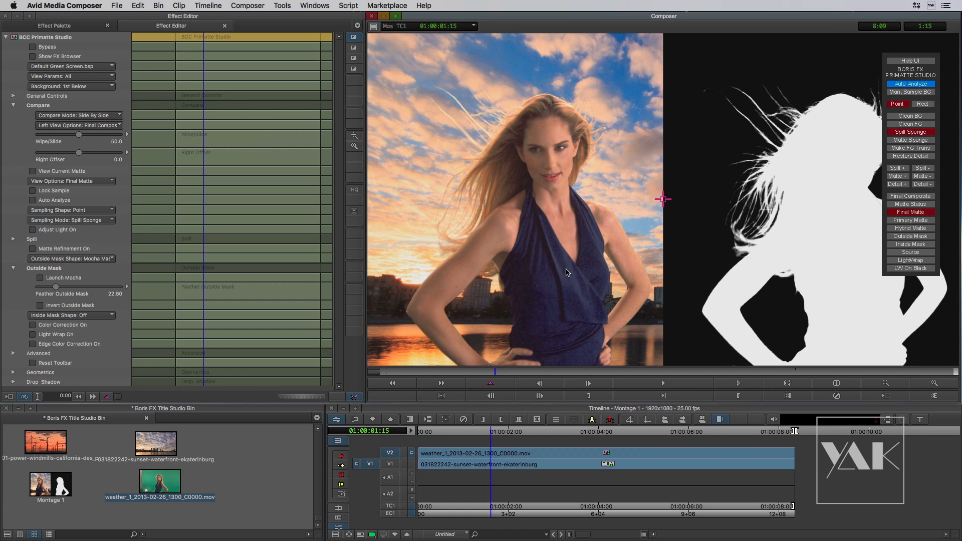
{"action": "left_click", "coordinate": [139, 6]}
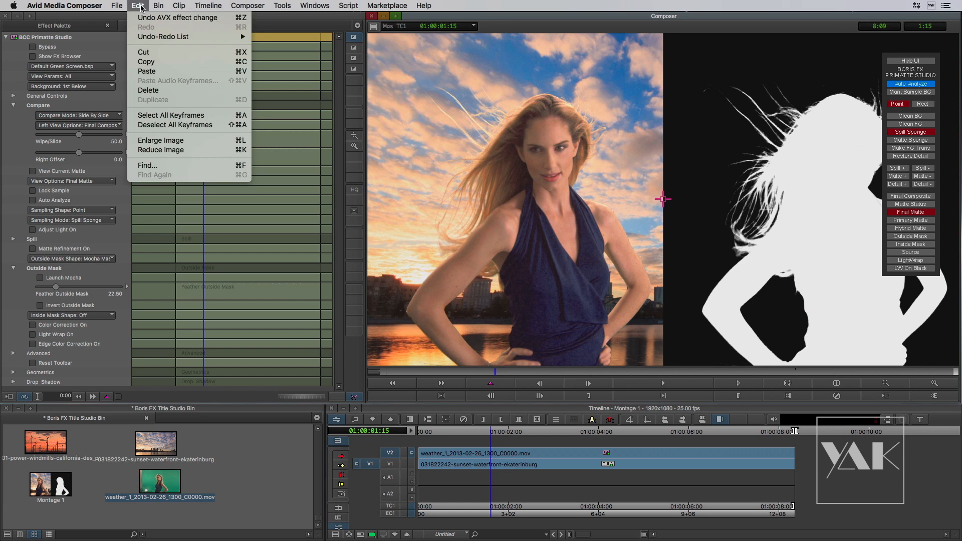
{"action": "left_click", "coordinate": [147, 21]}
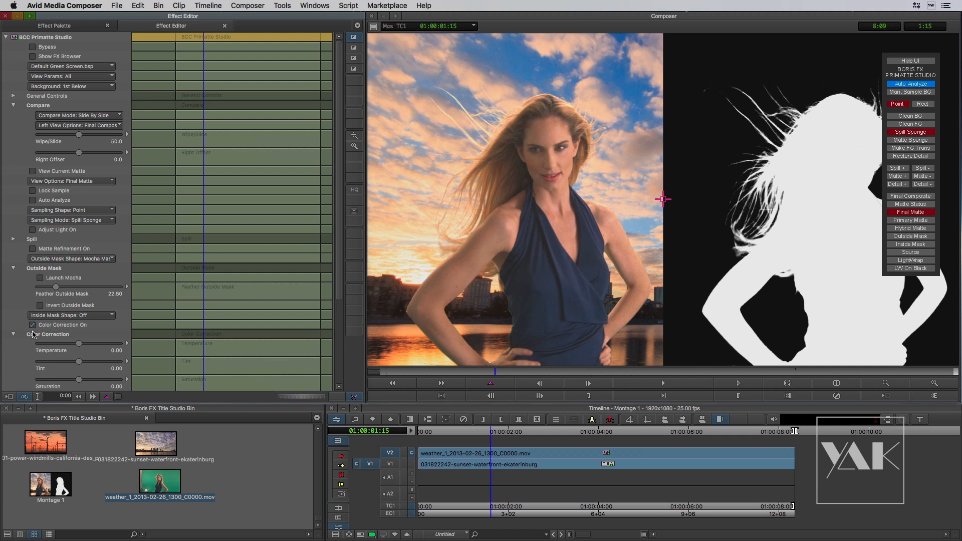
- Enable Color Correction for the foreground and set Contrast to 21.25, Temperature to 18.75 and Saturation to -15.00
{"action": "left_click", "coordinate": [32, 326]}
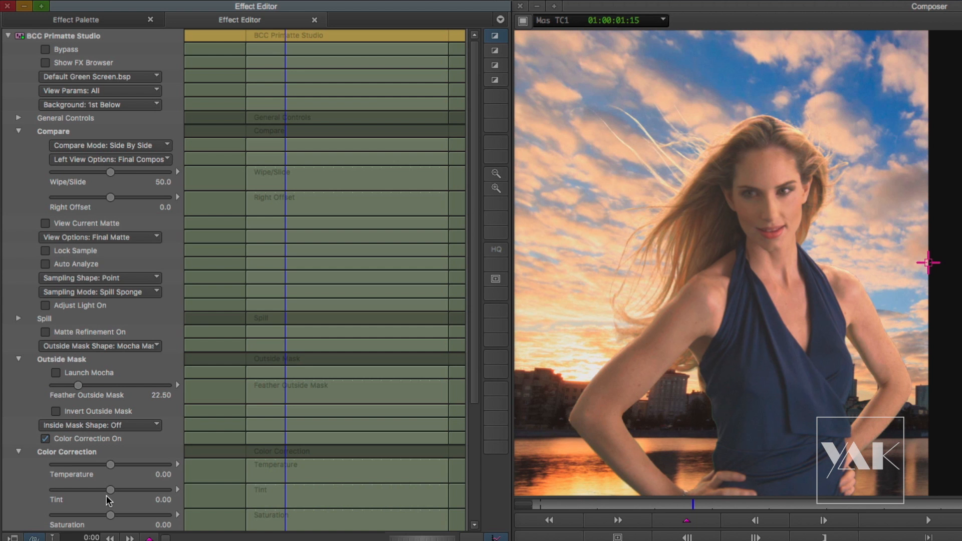
{"action": "left_click_drag", "start_coordinate": [476, 393], "coordinate": [486, 525]}
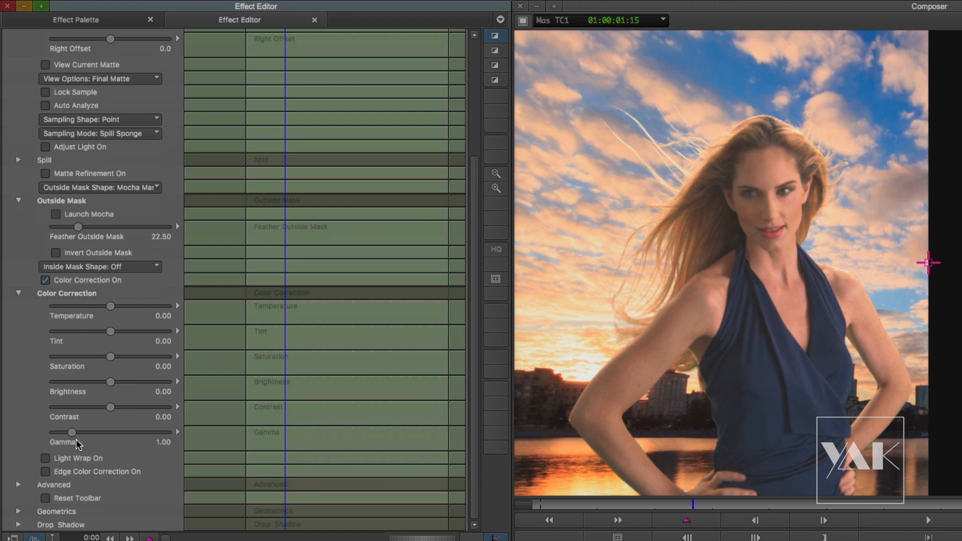
{"action": "left_click_drag", "start_coordinate": [113, 412], "coordinate": [125, 413]}
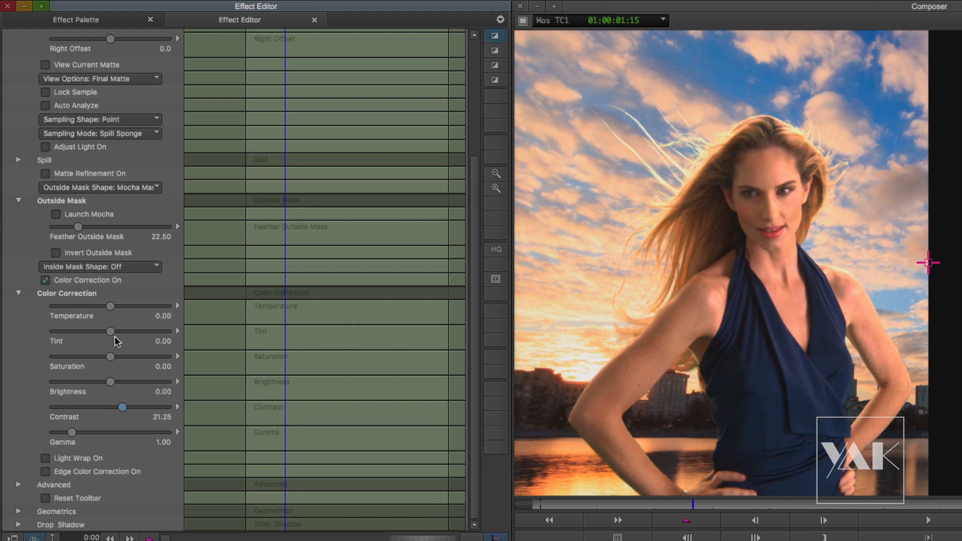
{"action": "left_click", "coordinate": [111, 307]}
{"action": "left_click", "coordinate": [126, 307]}
{"action": "mouse_move", "coordinate": [126, 307]}
{"action": "left_mouse_down"}
{"action": "mouse_move", "coordinate": [149, 308]}
{"action": "mouse_move", "coordinate": [119, 309]}
{"action": "left_mouse_up"}
{"action": "left_click_drag", "start_coordinate": [105, 355], "coordinate": [99, 352]}
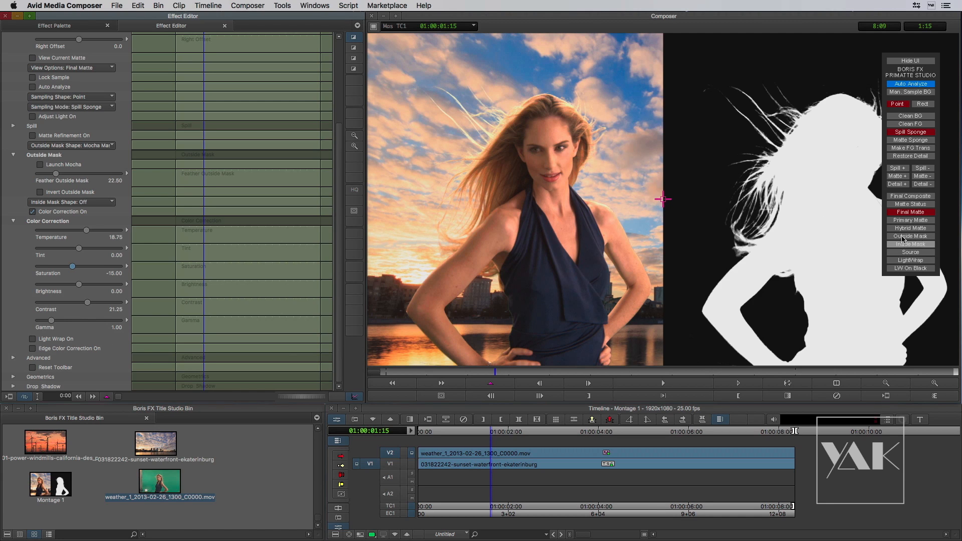
- Show the Hybrid Matte in the comparison view and enable Hybrid in the Advanced settings with Hybrid Blur at 31.72
{"action": "left_click", "coordinate": [900, 221]}
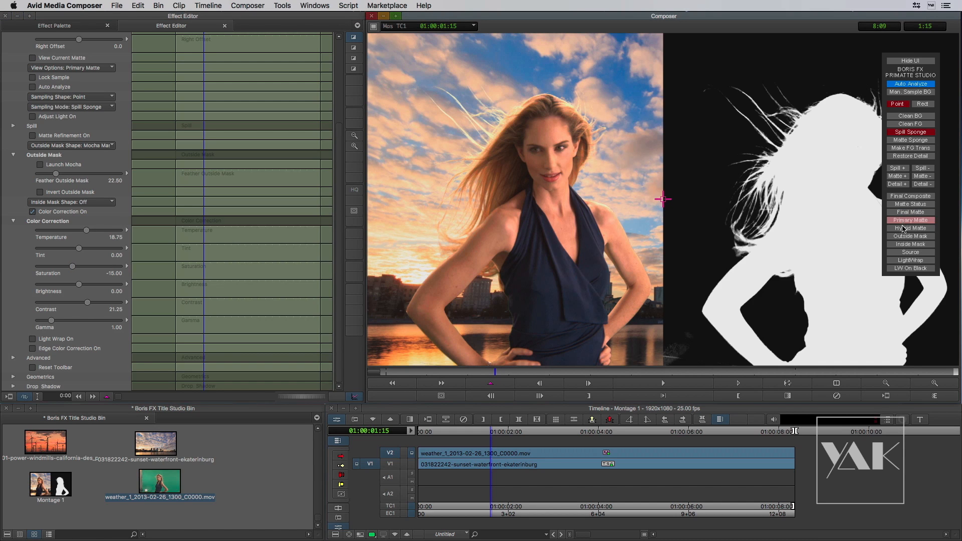
{"action": "left_click", "coordinate": [903, 229]}
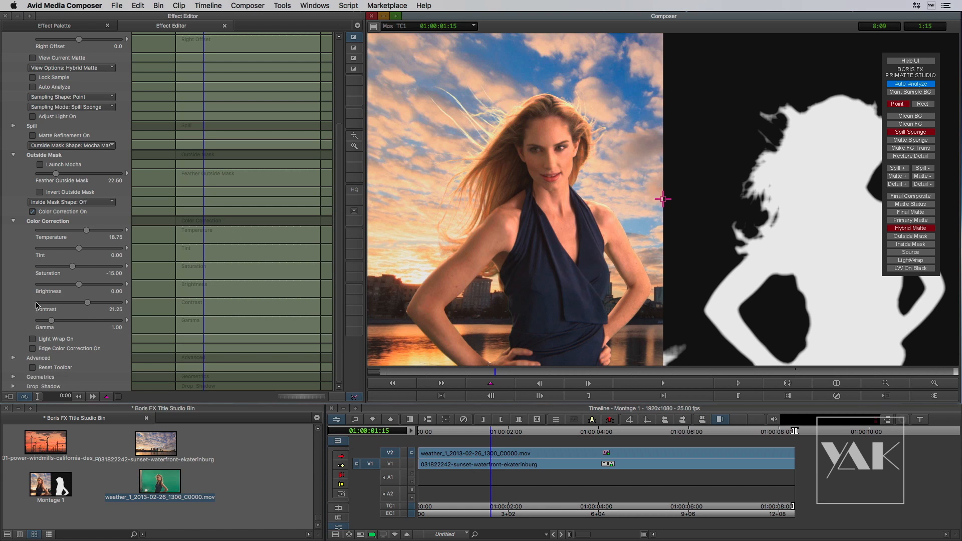
{"action": "left_click", "coordinate": [13, 155]}
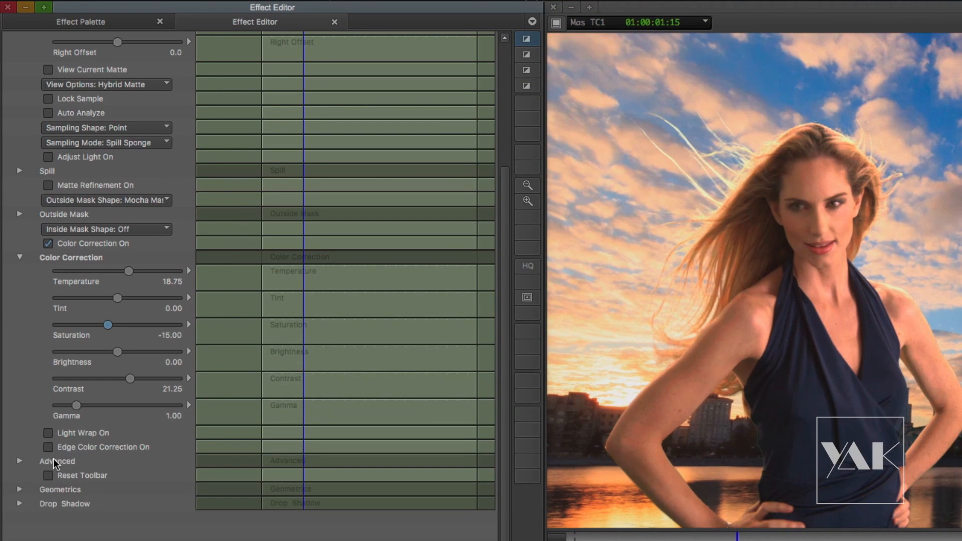
{"action": "left_click", "coordinate": [20, 462]}
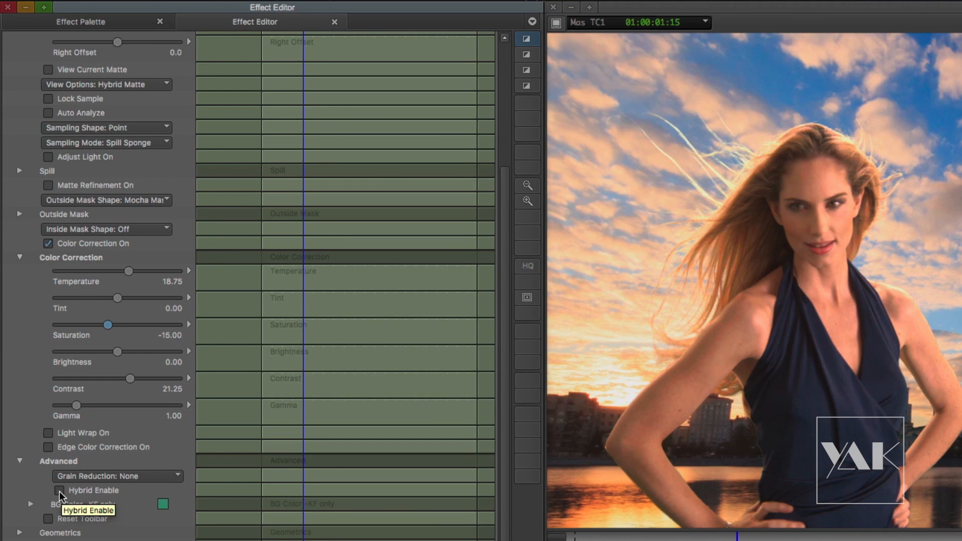
{"action": "left_click", "coordinate": [59, 492]}
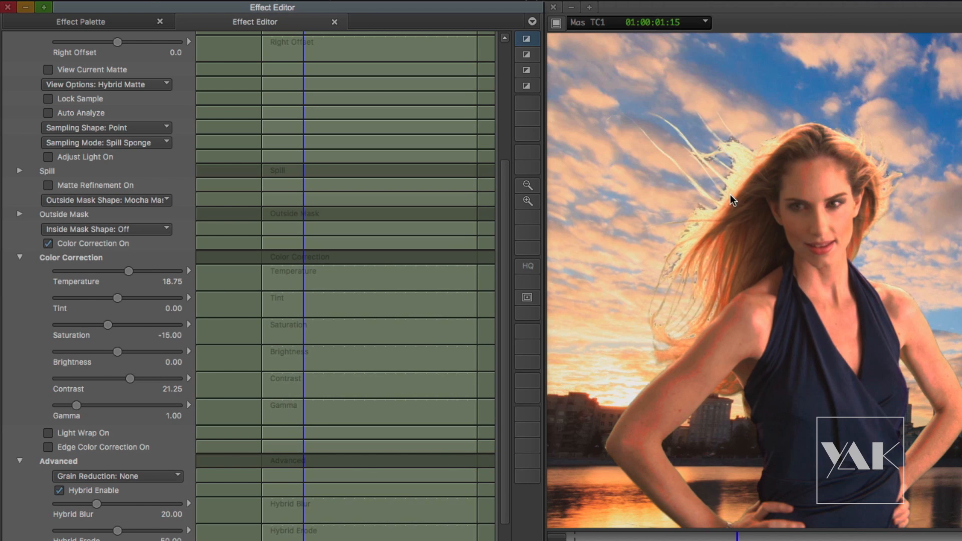
{"action": "left_click_drag", "start_coordinate": [96, 504], "coordinate": [129, 504]}
{"action": "left_click", "coordinate": [960, 537]}
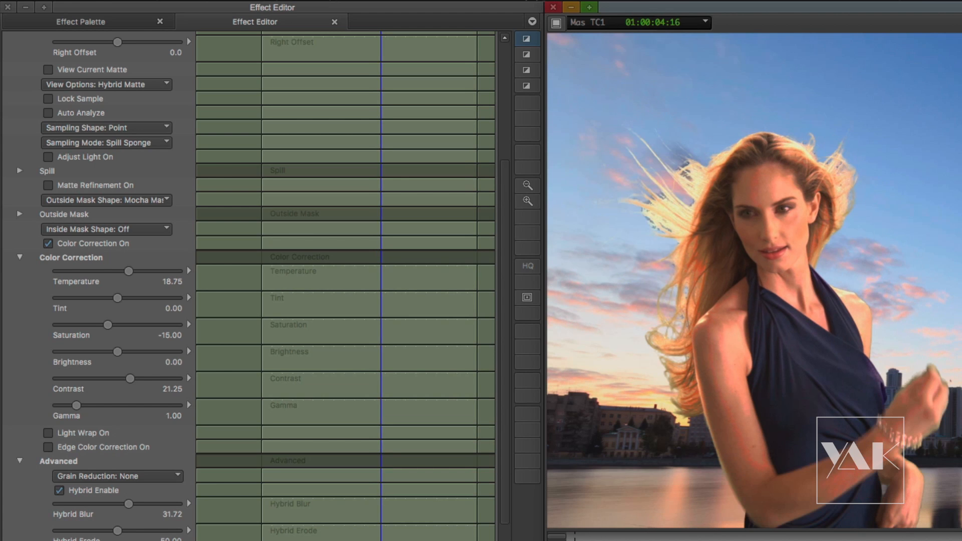
- Set Hybrid Erode to 77.50, readjust the Hybrid Blur and toggle the hybrid matte
{"action": "left_click_drag", "start_coordinate": [119, 531], "coordinate": [151, 536]}
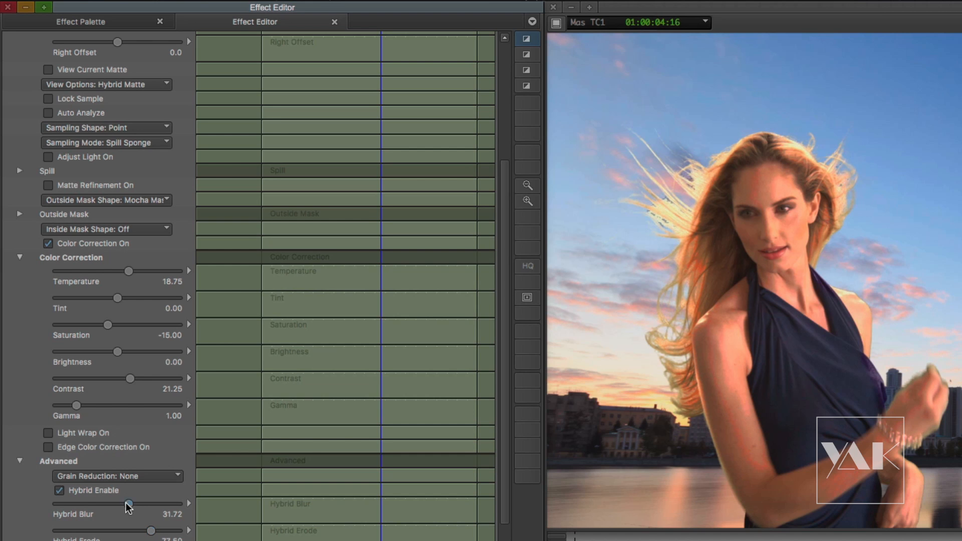
{"action": "left_click_drag", "start_coordinate": [92, 507], "coordinate": [133, 506]}
{"action": "left_click", "coordinate": [59, 490]}
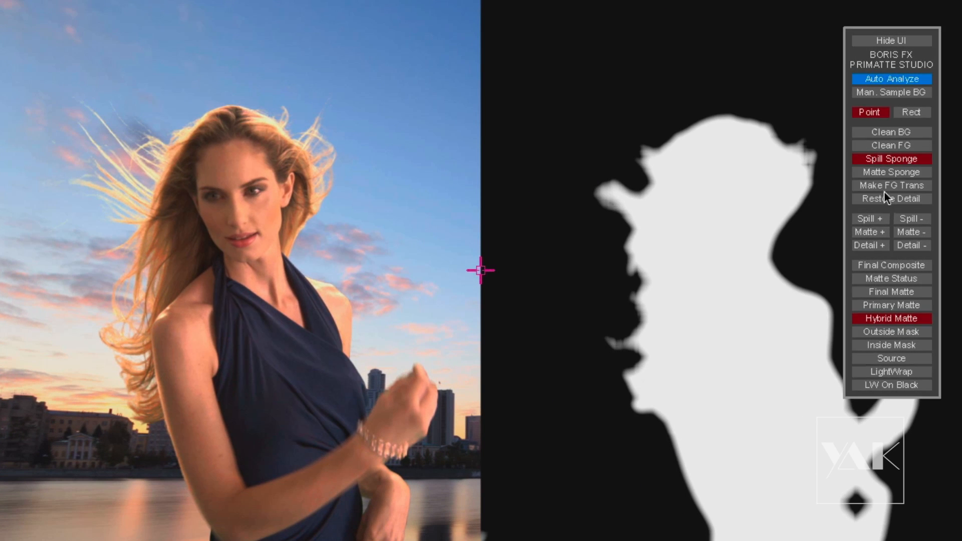
- Try the Matte Sponge on the woman's loose hair strands against the Final Matte, and select Make FG Trans
{"action": "left_click", "coordinate": [879, 171]}
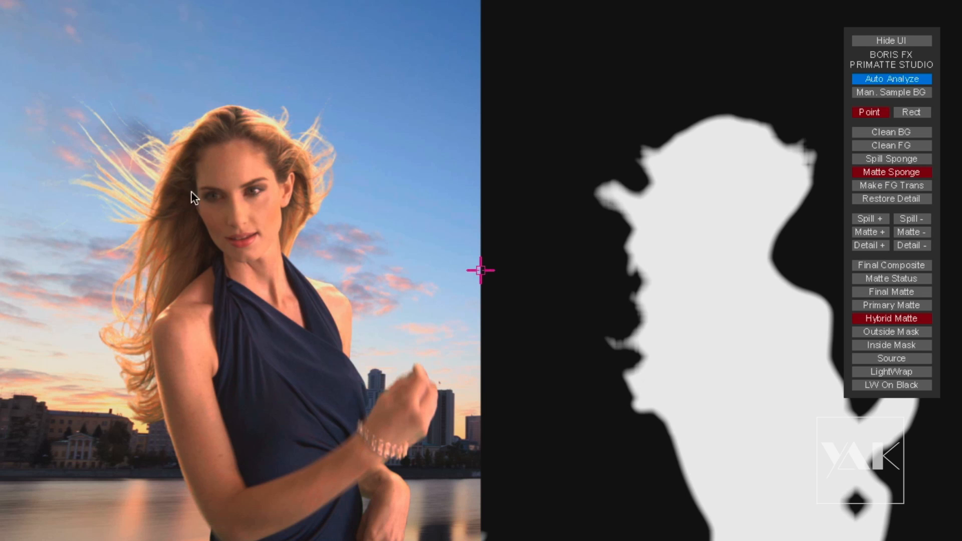
{"action": "left_click", "coordinate": [889, 292]}
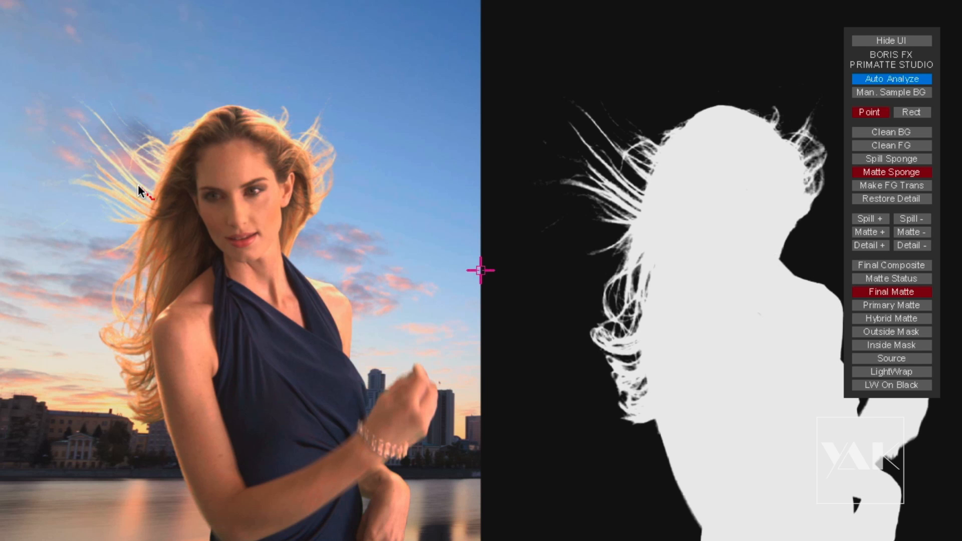
{"action": "left_click_drag", "start_coordinate": [134, 195], "coordinate": [150, 208]}
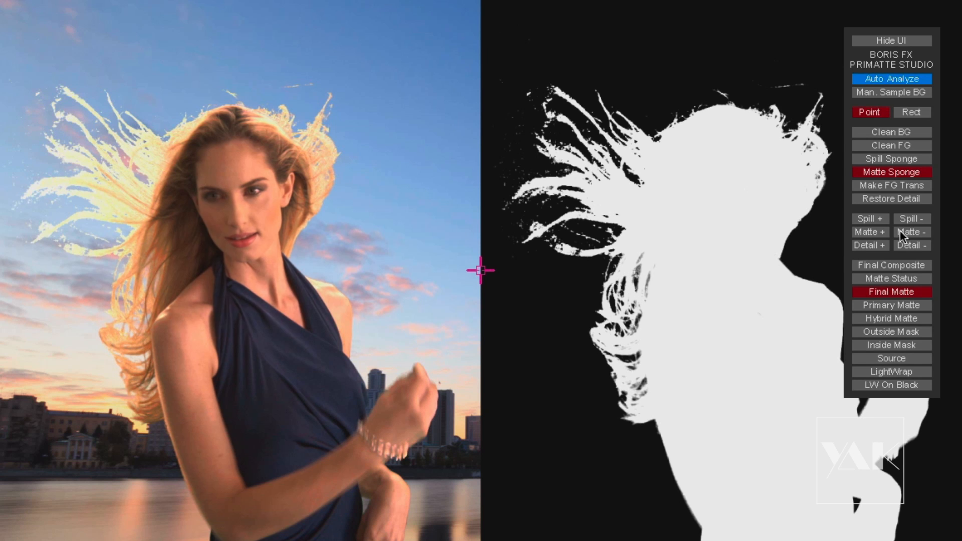
{"action": "left_click", "coordinate": [888, 186]}
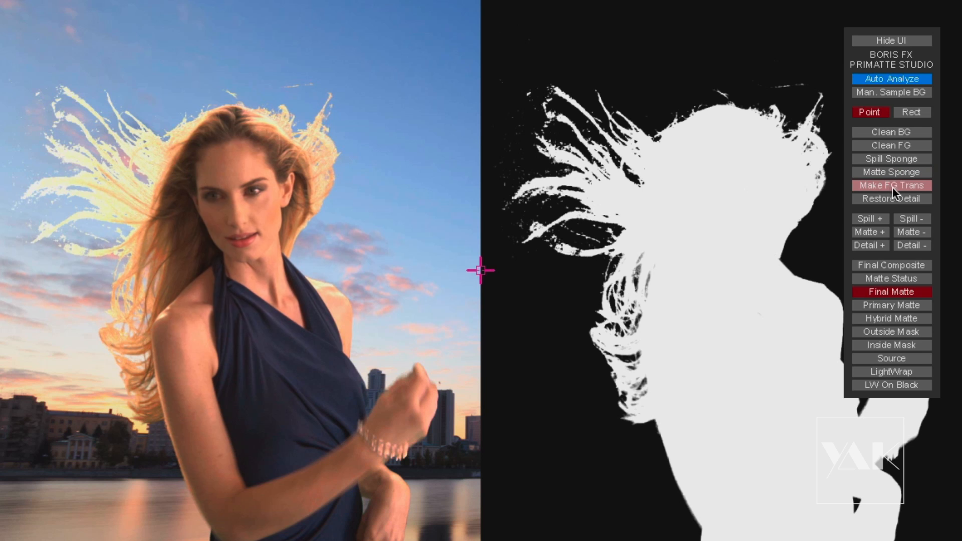
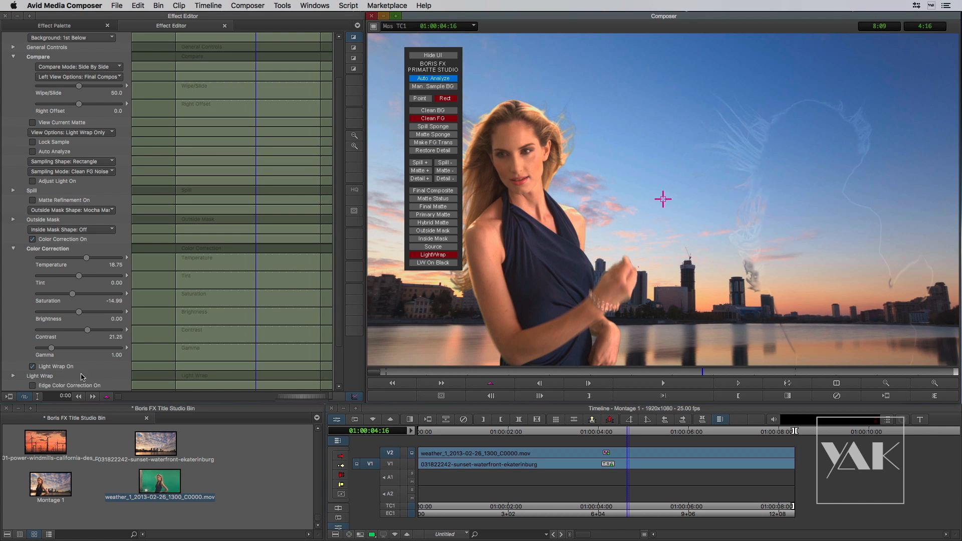
- Set the Light Wrap Lightness to 0.60, Softness to 64.38 and Width to 33.75, with Apply Mode Add
{"action": "right_click", "coordinate": [41, 319]}
{"action": "left_click_drag", "start_coordinate": [338, 263], "coordinate": [344, 315]}
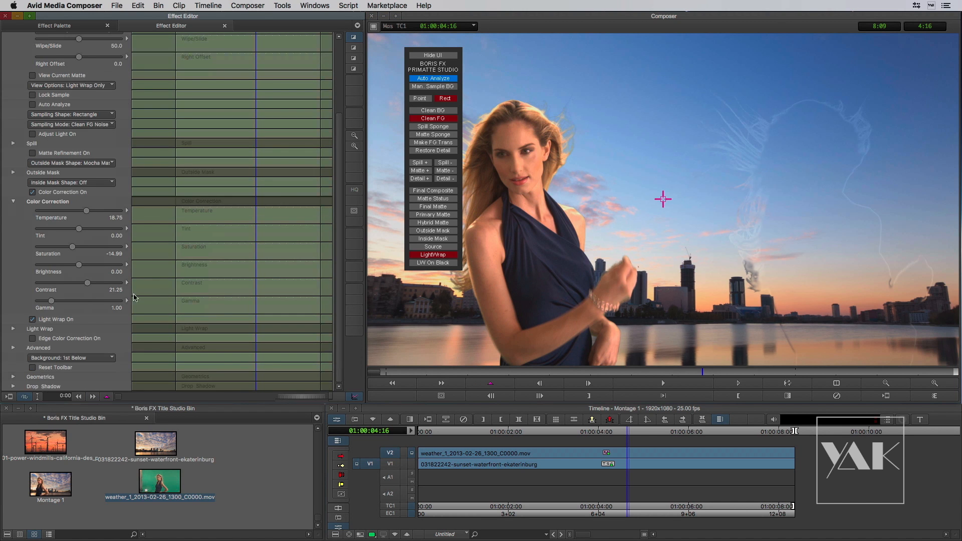
{"action": "left_click", "coordinate": [13, 330]}
{"action": "left_click_drag", "start_coordinate": [341, 297], "coordinate": [345, 362]}
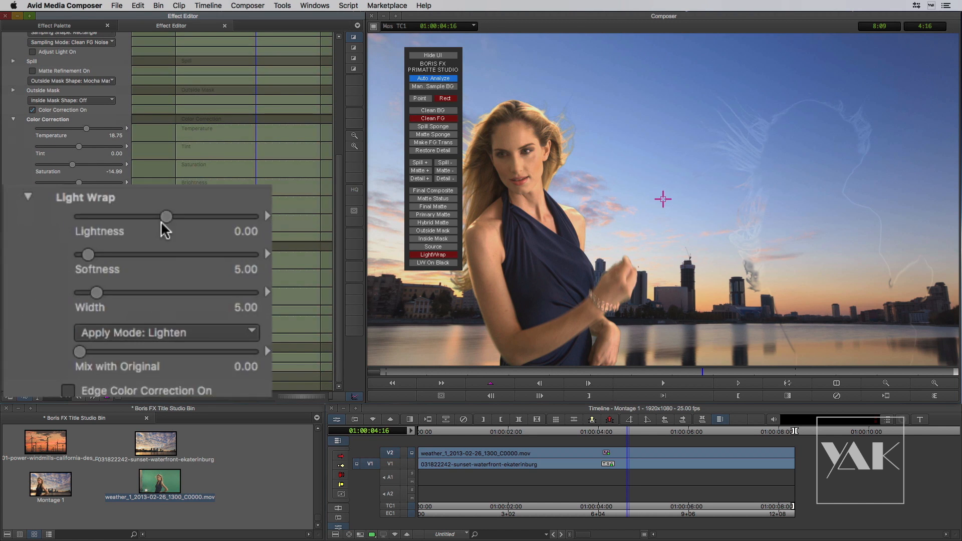
{"action": "left_click_drag", "start_coordinate": [221, 191], "coordinate": [303, 194]}
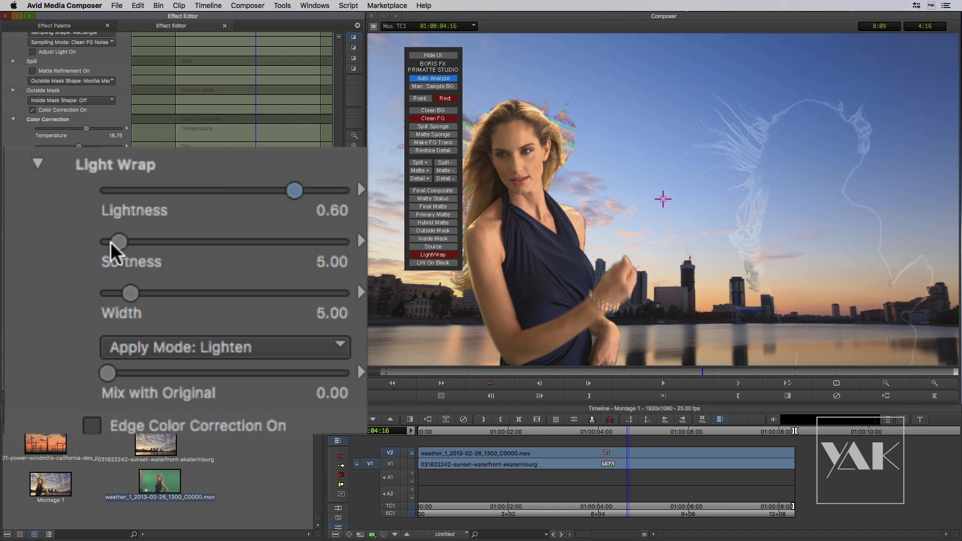
{"action": "left_click_drag", "start_coordinate": [146, 243], "coordinate": [257, 246]}
{"action": "left_click_drag", "start_coordinate": [131, 294], "coordinate": [266, 293]}
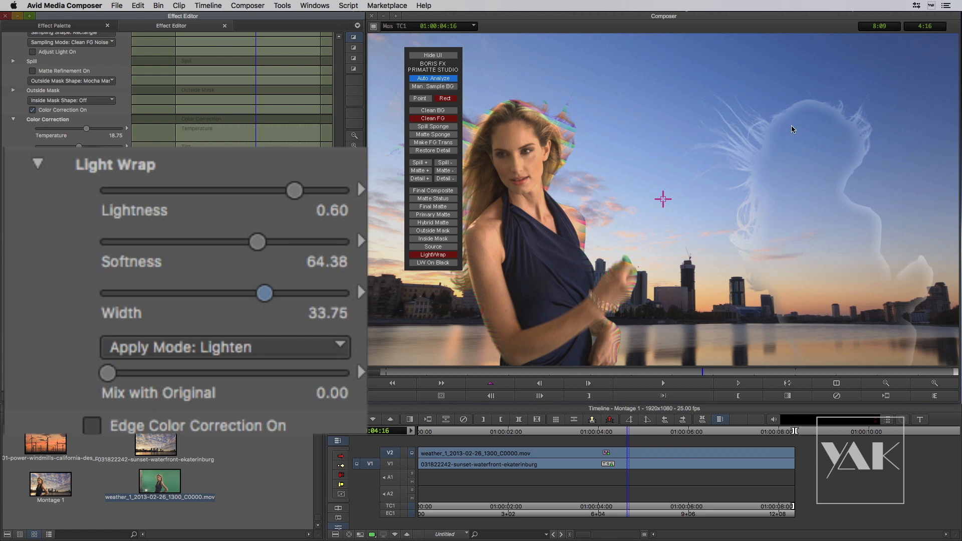
{"action": "left_click", "coordinate": [73, 311]}
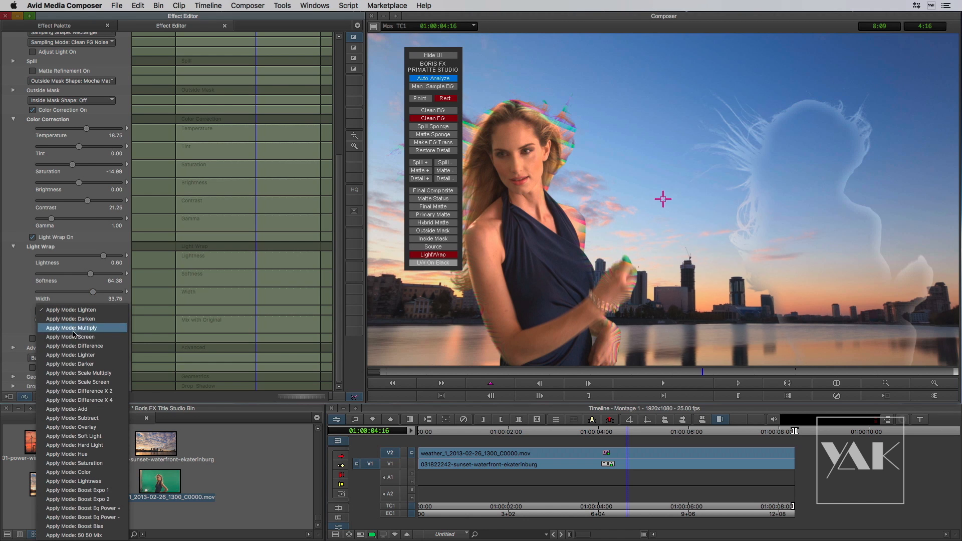
{"action": "left_click", "coordinate": [85, 410]}
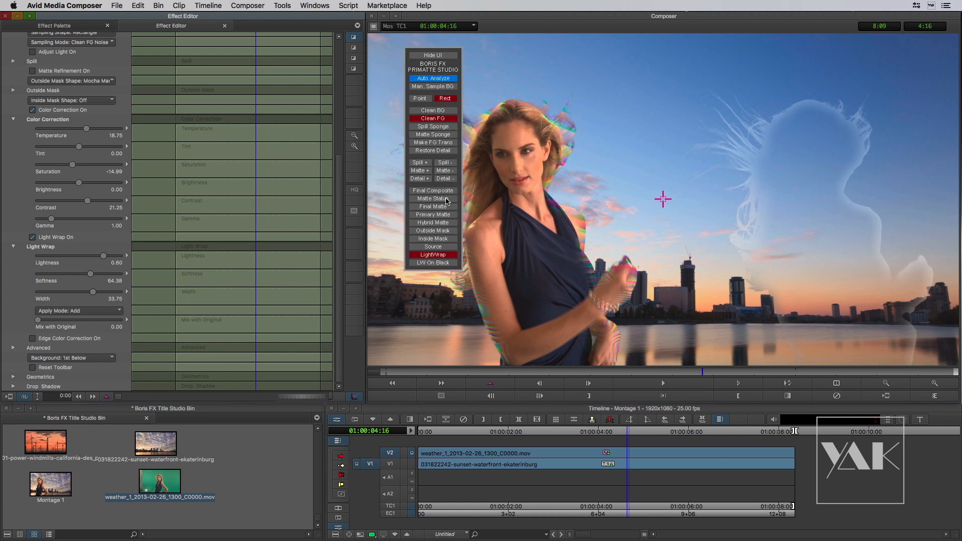
- Turn the Compare Mode off and show the Final Composite
{"action": "scroll", "coordinate": [334, 181], "scroll_direction": "up", "scroll_amount": 1}
{"action": "scroll", "coordinate": [334, 182], "scroll_direction": "up", "scroll_amount": 10}
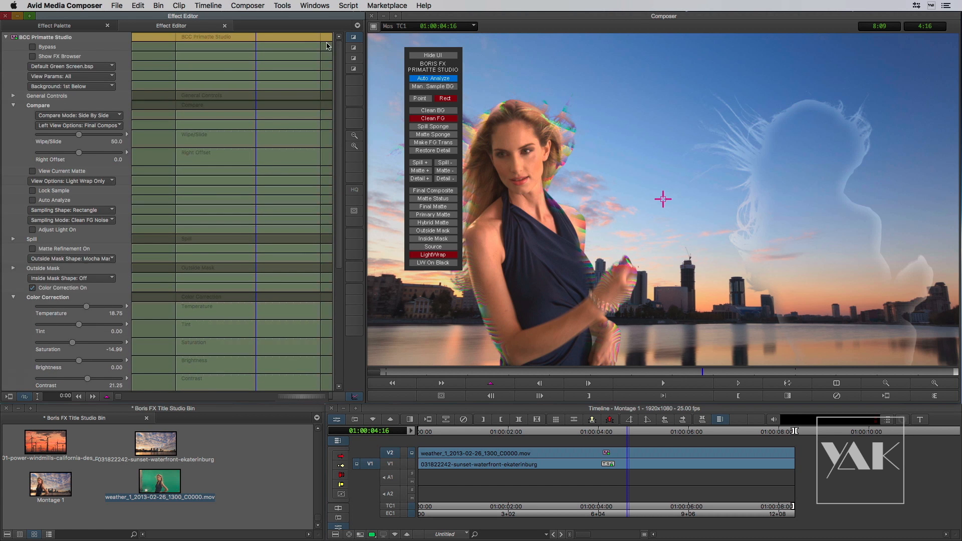
{"action": "left_click", "coordinate": [63, 117]}
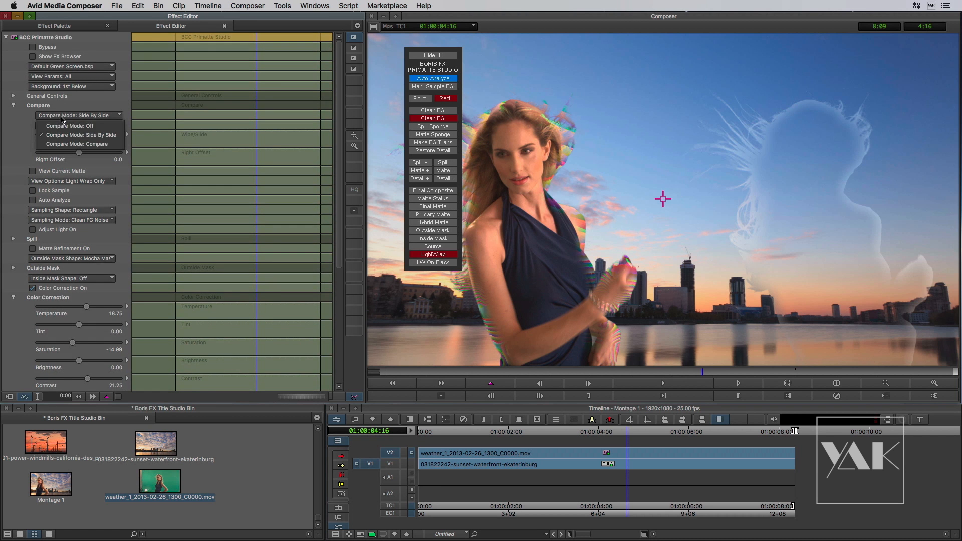
{"action": "left_click", "coordinate": [62, 126]}
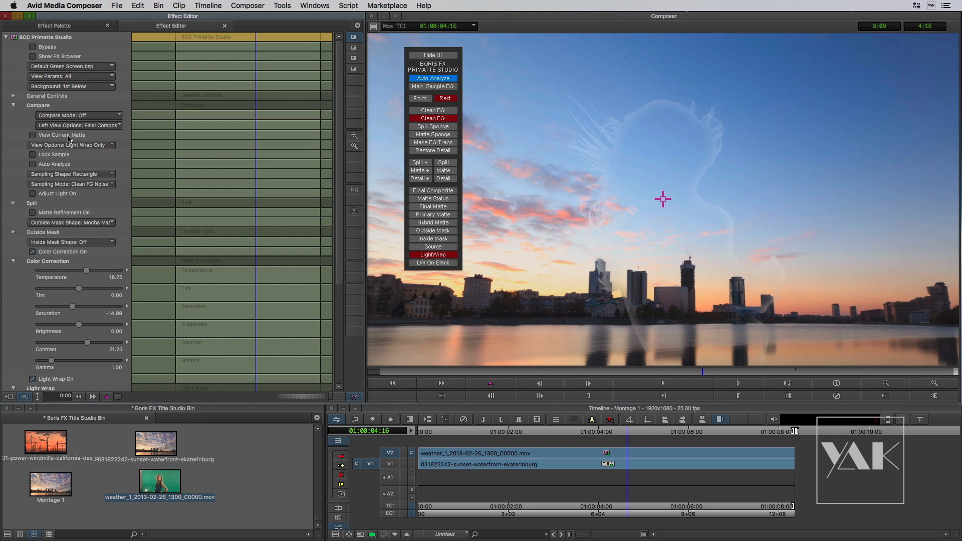
{"action": "left_click", "coordinate": [433, 190]}
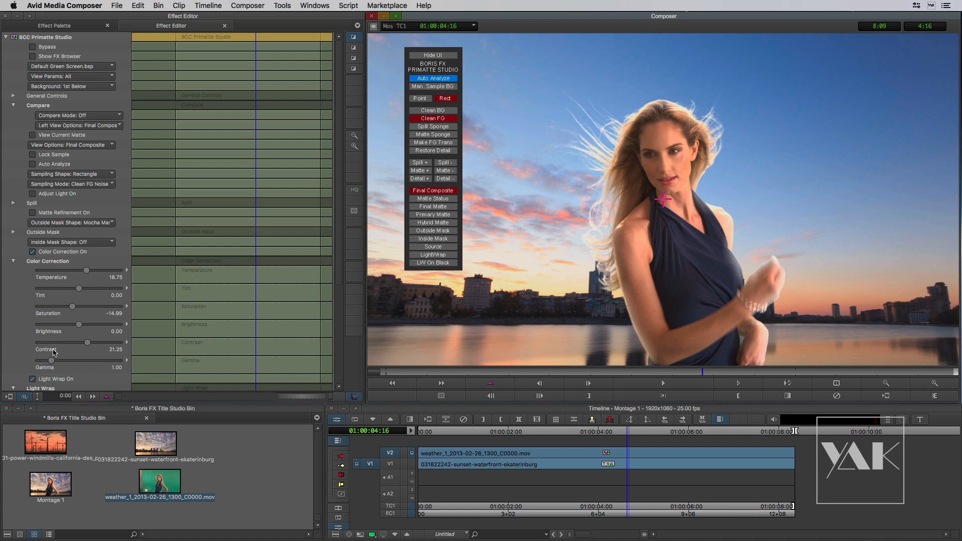
- Try a Light Wrap Width of 50.00, then reduce it to 2.50 and set Softness to 33.12 and Lightness to 0.24
{"action": "left_click_drag", "start_coordinate": [338, 249], "coordinate": [350, 380]}
{"action": "left_click_drag", "start_coordinate": [95, 295], "coordinate": [121, 295]}
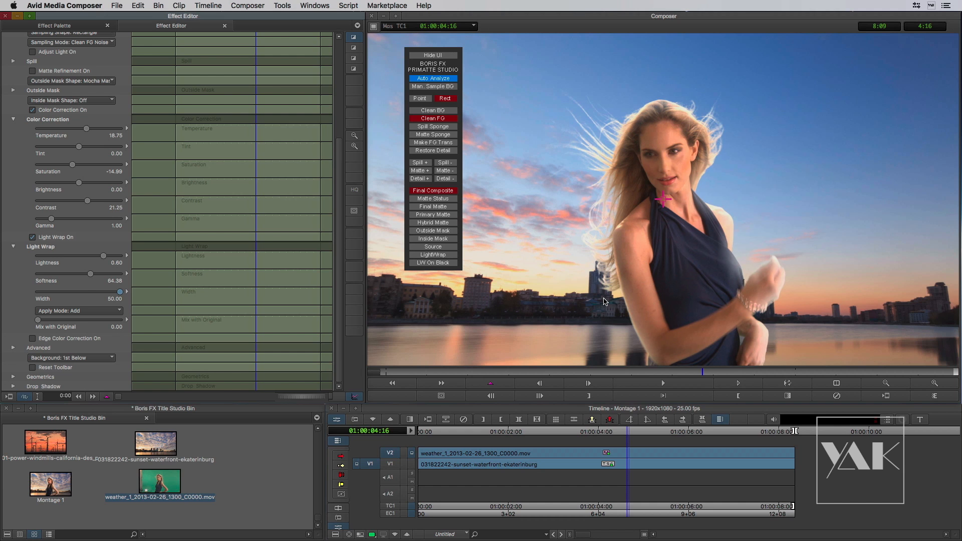
{"action": "left_click_drag", "start_coordinate": [112, 297], "coordinate": [38, 299]}
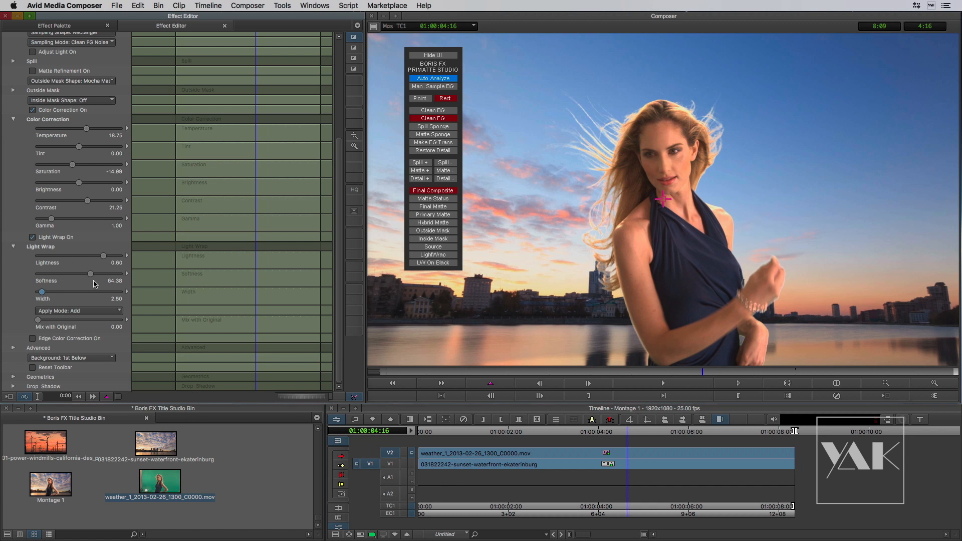
{"action": "left_click_drag", "start_coordinate": [73, 272], "coordinate": [87, 259]}
- Set the Spill Replace Amount to 88.75, try the Softened BG replace mode and return it to Complement
{"action": "scroll", "coordinate": [338, 245], "scroll_direction": "up", "scroll_amount": 5}
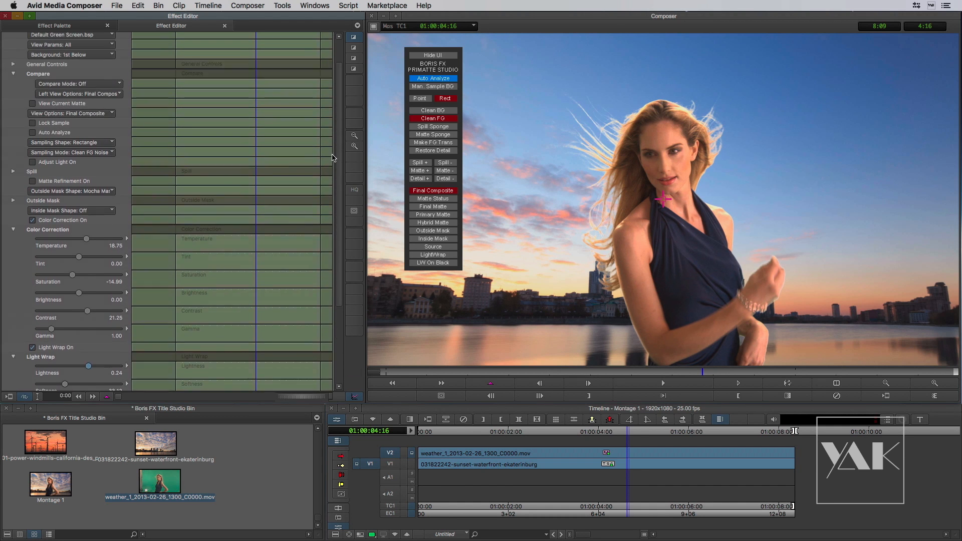
{"action": "left_click", "coordinate": [14, 203]}
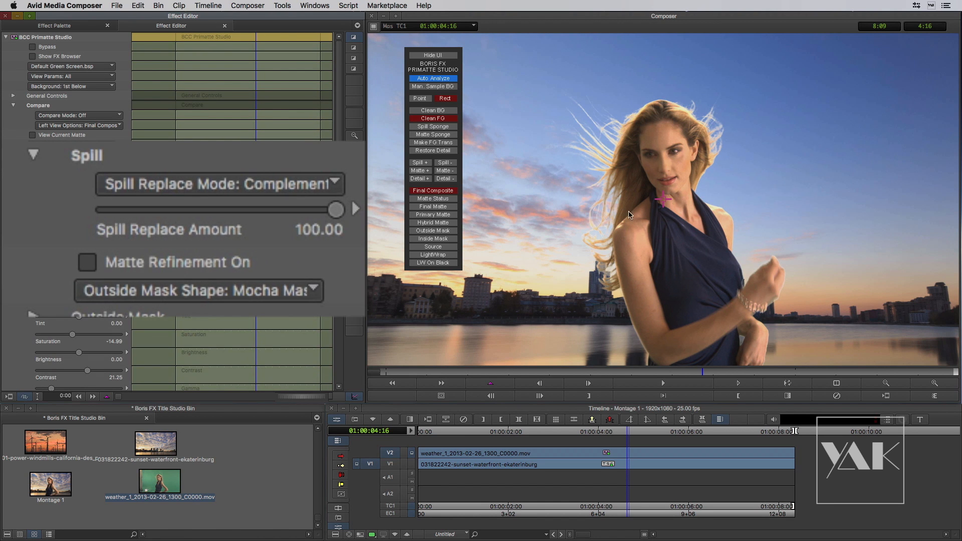
{"action": "left_click_drag", "start_coordinate": [335, 208], "coordinate": [316, 199]}
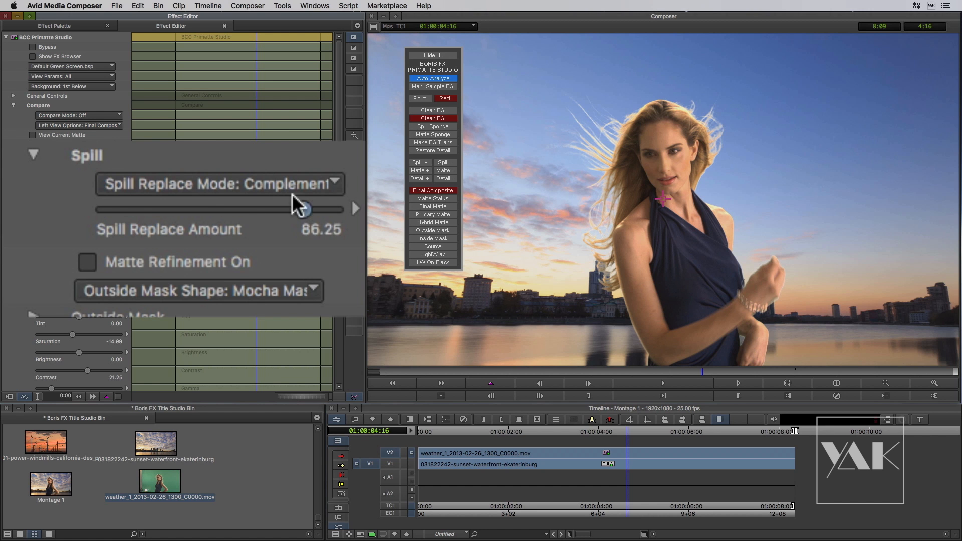
{"action": "left_click", "coordinate": [239, 186]}
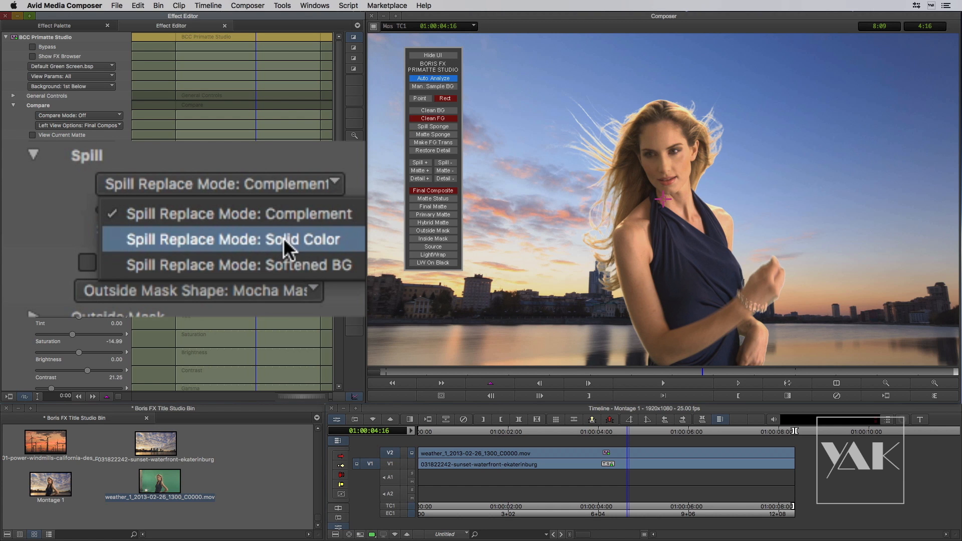
{"action": "left_click", "coordinate": [276, 263]}
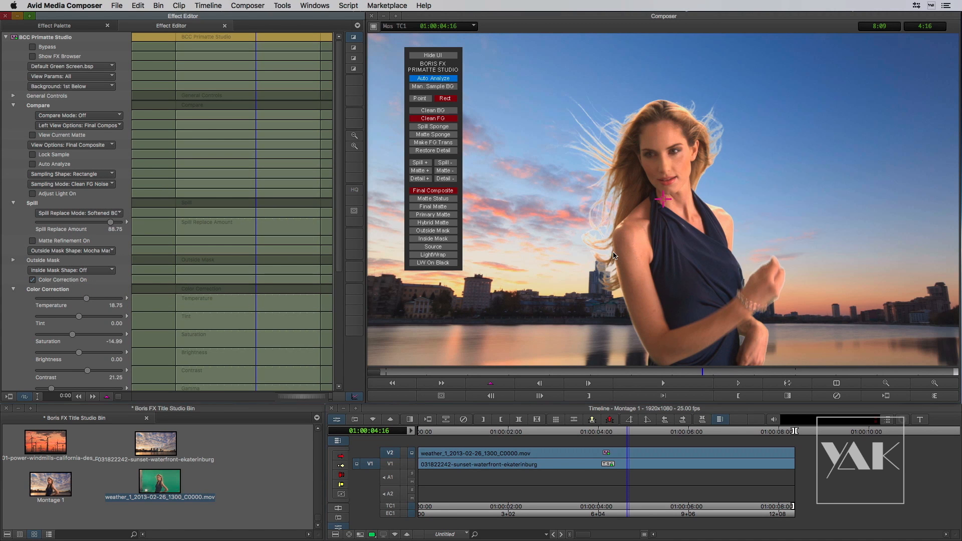
{"action": "left_click", "coordinate": [83, 214]}
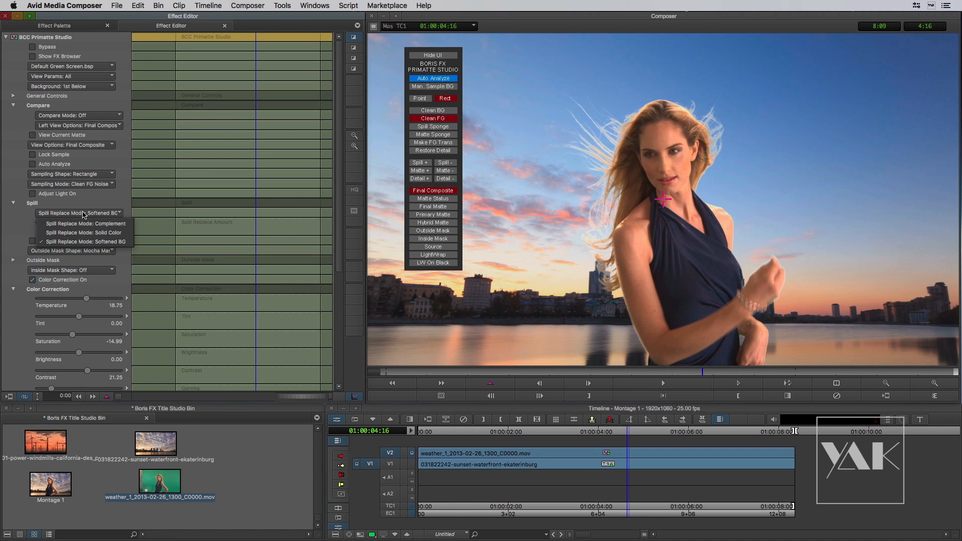
{"action": "left_click", "coordinate": [84, 224]}
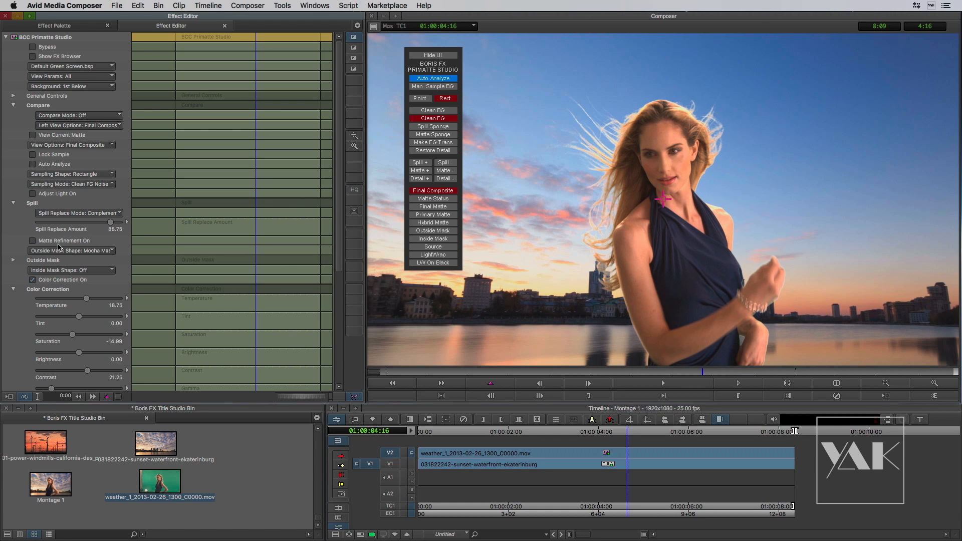
- Enable Matte Refinement, view the Final Matte and set Soften Matte to 3.12
{"action": "left_click", "coordinate": [32, 241]}
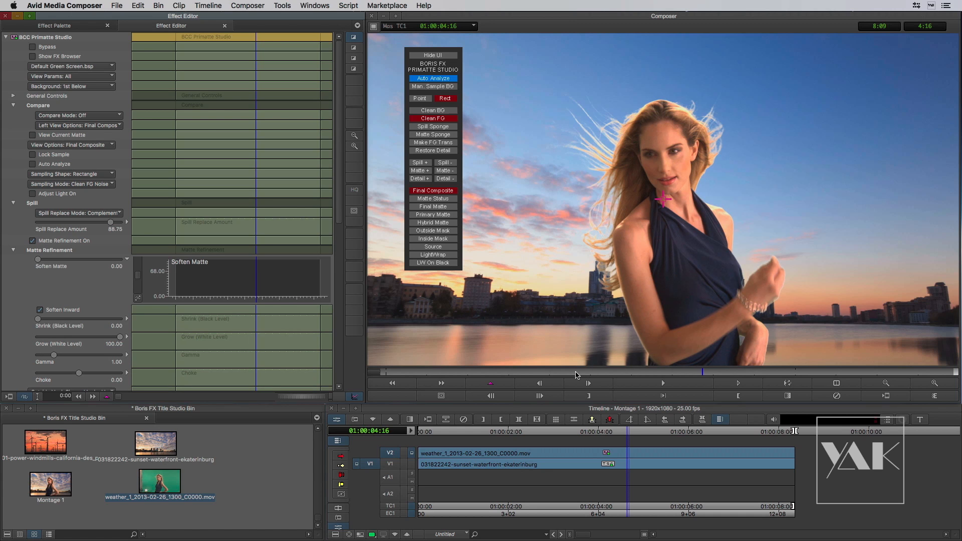
{"action": "left_click", "coordinate": [433, 207]}
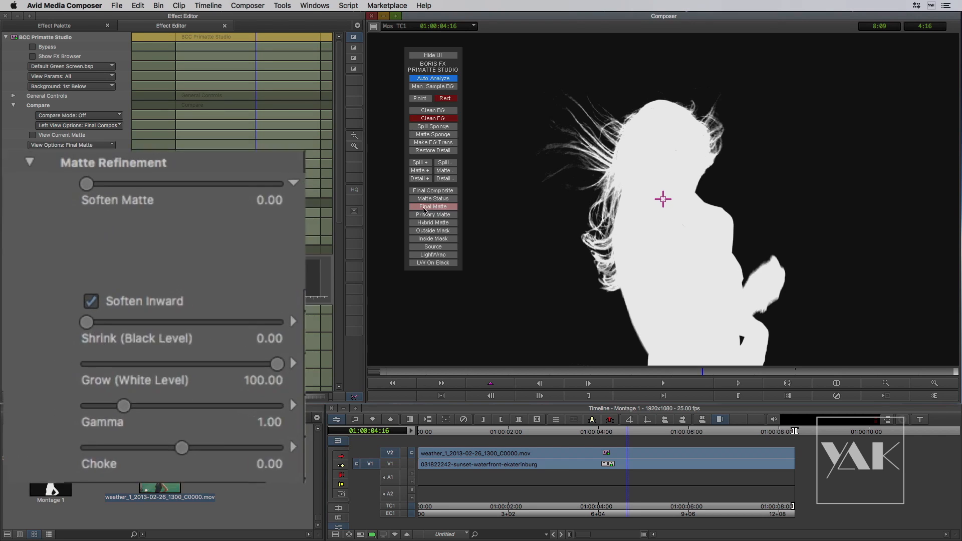
{"action": "mouse_move", "coordinate": [105, 158]}
{"action": "left_mouse_down"}
{"action": "mouse_move", "coordinate": [210, 161]}
{"action": "mouse_move", "coordinate": [101, 161]}
{"action": "mouse_move", "coordinate": [115, 160]}
{"action": "left_mouse_up"}
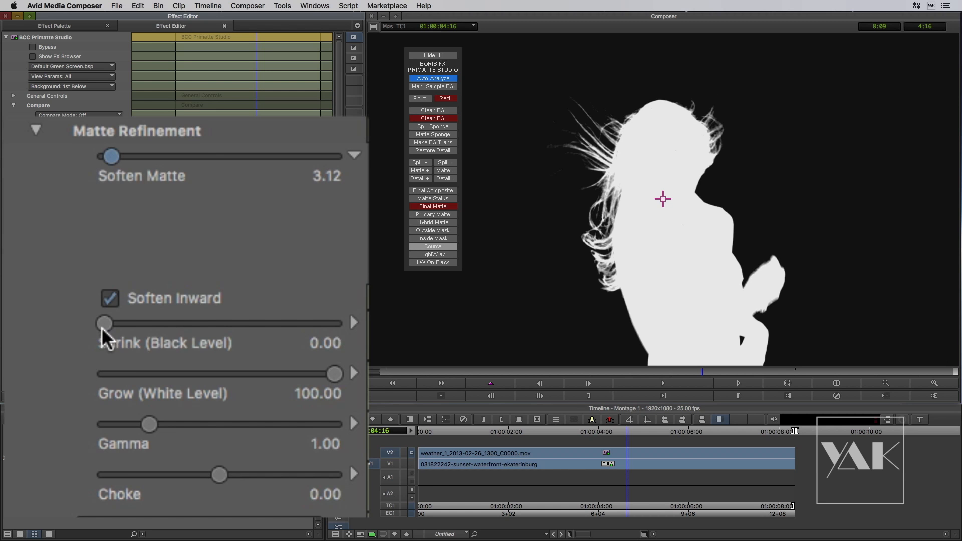
- Try the matte's Shrink and Grow levels, return them to 0.00 and 100.00, and set Gamma to 1.84
{"action": "left_click_drag", "start_coordinate": [100, 323], "coordinate": [48, 308]}
{"action": "left_click_drag", "start_coordinate": [306, 369], "coordinate": [328, 363]}
{"action": "left_click", "coordinate": [359, 371]}
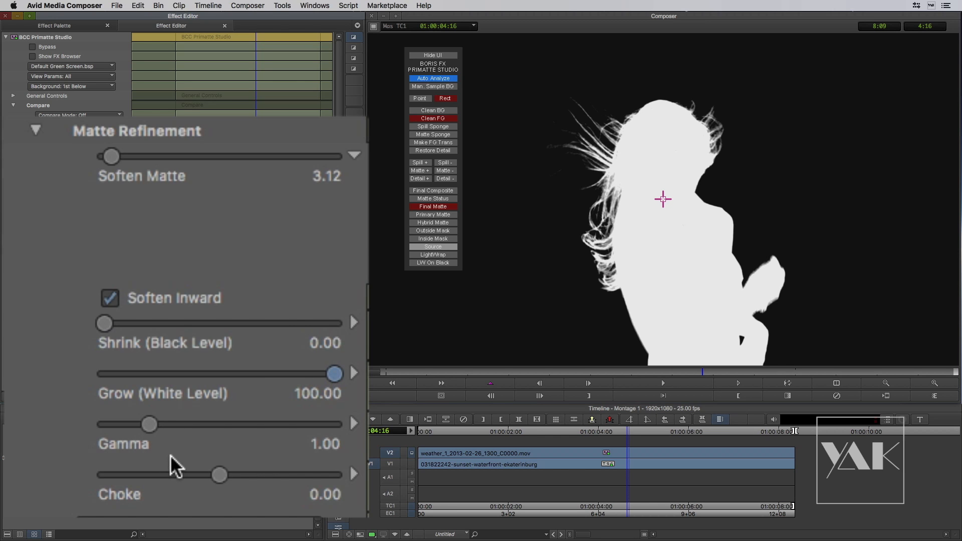
{"action": "left_click_drag", "start_coordinate": [224, 432], "coordinate": [188, 425]}
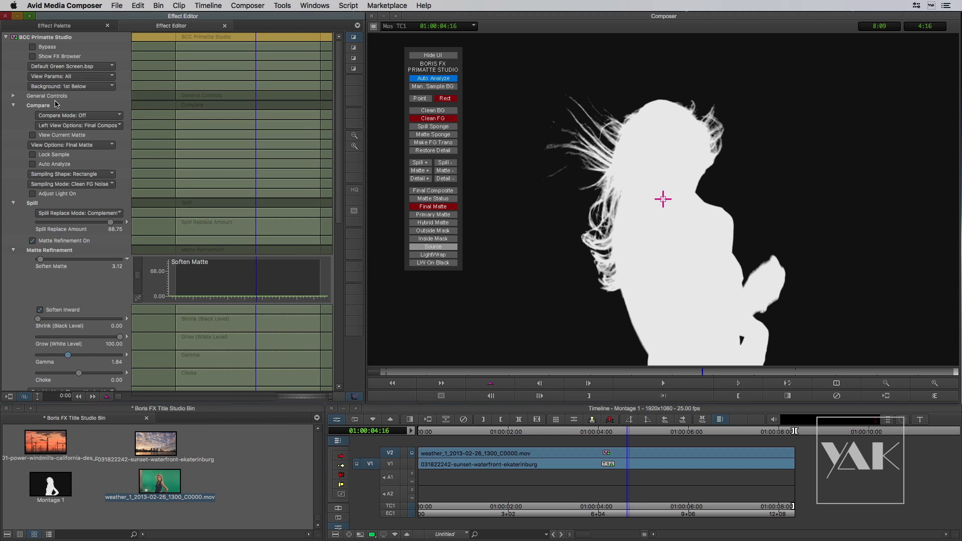
- Compare the composite and the Final Matte Side By Side and turn off Light Wrap
{"action": "left_click", "coordinate": [70, 116]}
{"action": "left_click", "coordinate": [72, 136]}
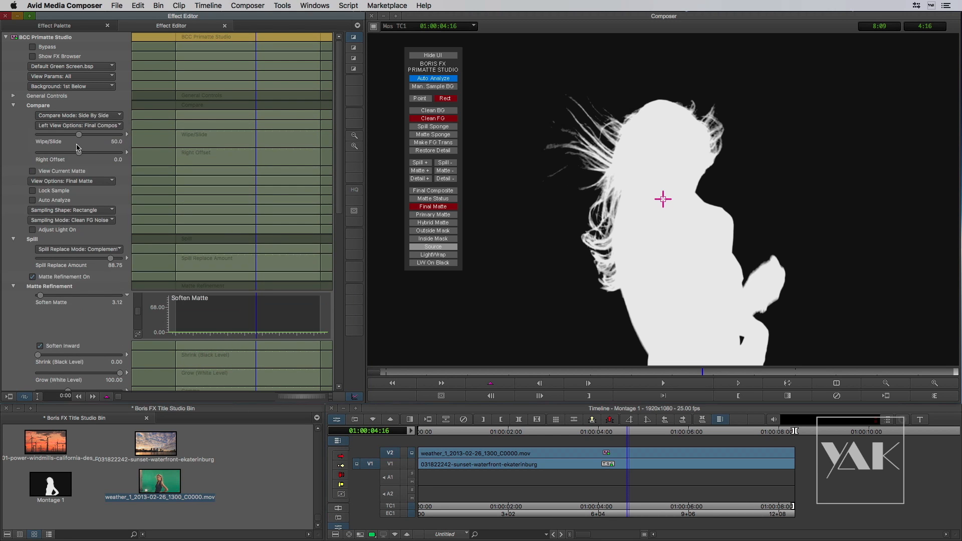
{"action": "left_click", "coordinate": [339, 210]}
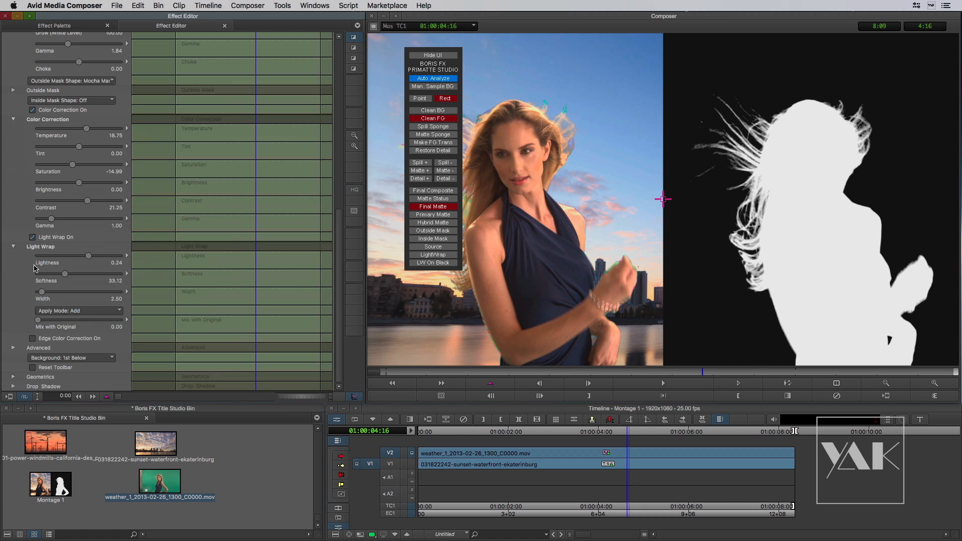
{"action": "left_click", "coordinate": [33, 238]}
- Set the Matte Refinement Gamma to 1.16 and move the Primatte Studio toolbar away from the woman
{"action": "left_click_drag", "start_coordinate": [338, 315], "coordinate": [348, 214]}
{"action": "mouse_move", "coordinate": [67, 269]}
{"action": "left_mouse_down"}
{"action": "mouse_move", "coordinate": [95, 272]}
{"action": "mouse_move", "coordinate": [28, 272]}
{"action": "mouse_move", "coordinate": [55, 272]}
{"action": "left_mouse_up"}
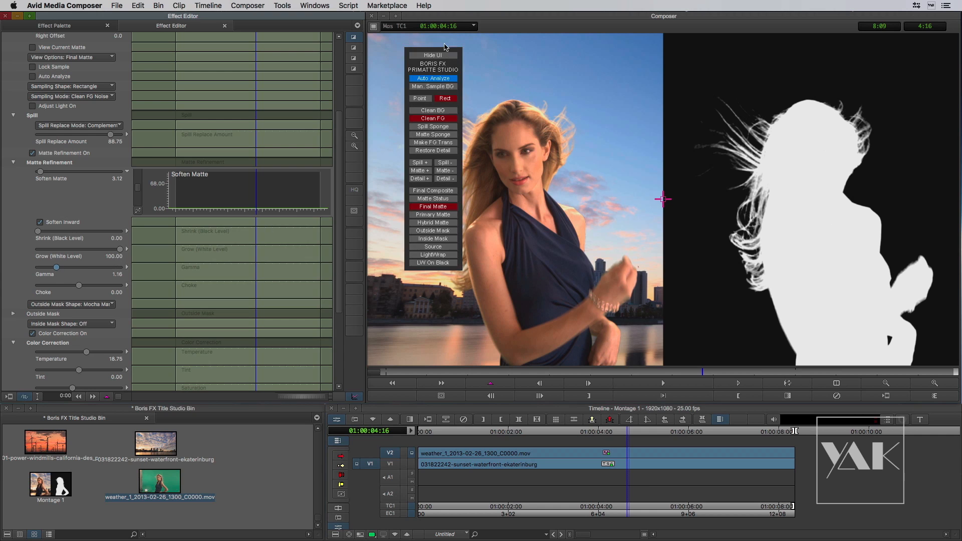
{"action": "left_click_drag", "start_coordinate": [448, 54], "coordinate": [411, 58]}
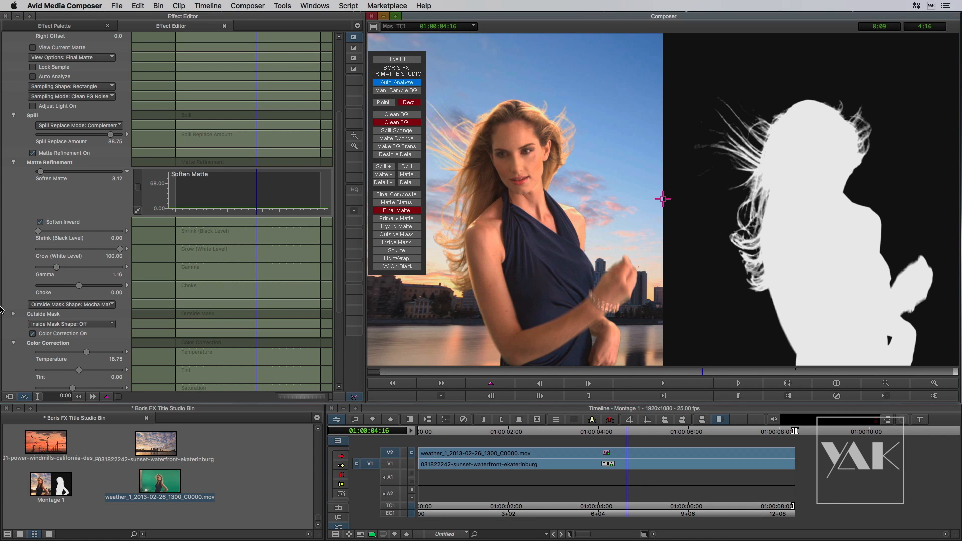
- Set the Matte Refinement Choke to 15.00 and move the Primatte Studio toolbar to the boundary between the composite and the matte
{"action": "mouse_move", "coordinate": [78, 285]}
{"action": "left_mouse_down"}
{"action": "mouse_move", "coordinate": [46, 285]}
{"action": "mouse_move", "coordinate": [84, 286]}
{"action": "left_mouse_up"}
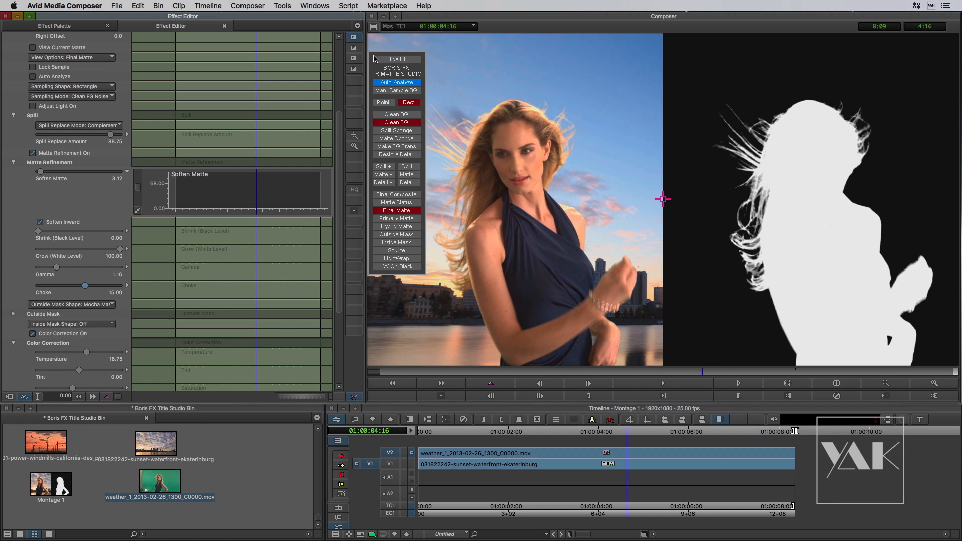
{"action": "left_click_drag", "start_coordinate": [374, 58], "coordinate": [647, 35]}
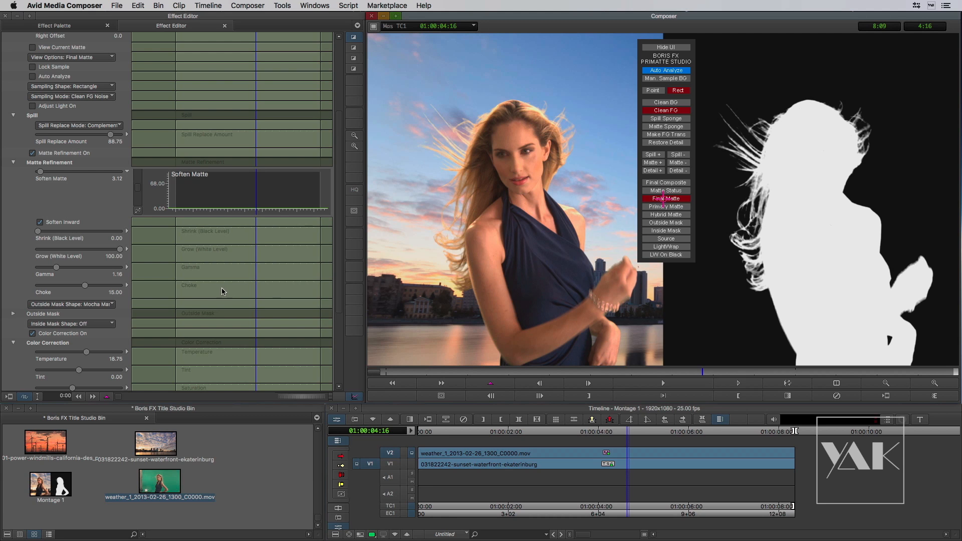
{"action": "left_click_drag", "start_coordinate": [338, 133], "coordinate": [338, 45]}
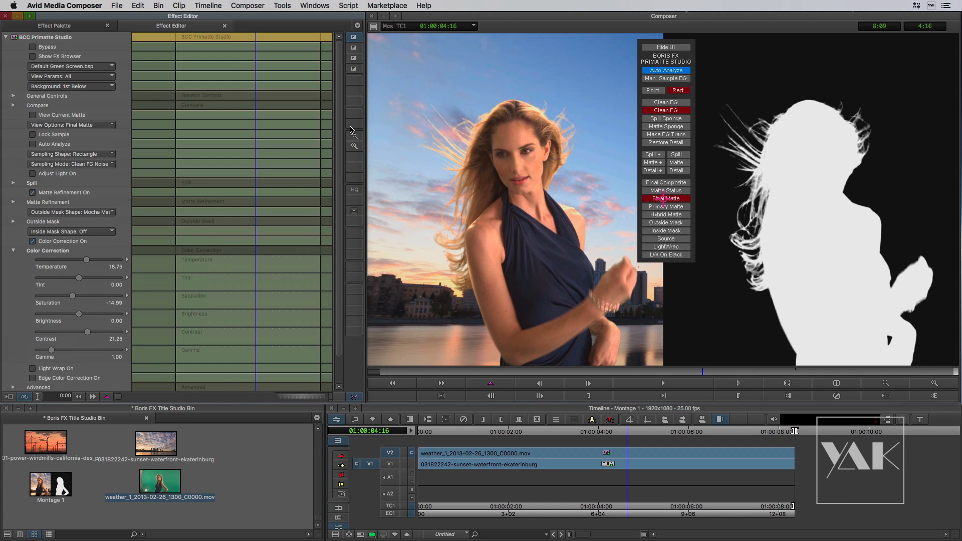
- Switch to borisfx.com in Safari and examine the Continuum overview and the What's New entries for Primatte Studio, VR Unit and Broadcast Safe
{"action": "key", "text": "ctrl+Right"}
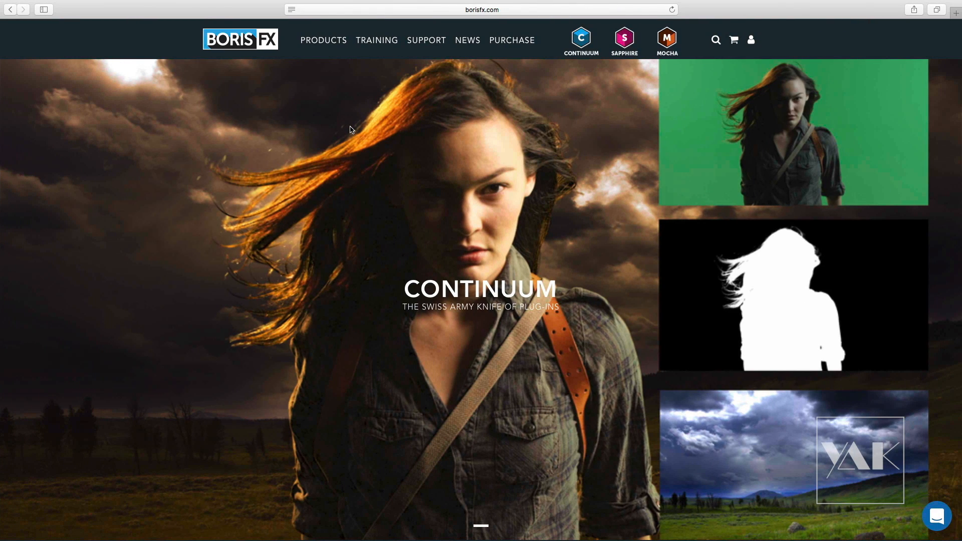
{"action": "scroll", "coordinate": [351, 129], "scroll_direction": "down", "scroll_amount": 10}
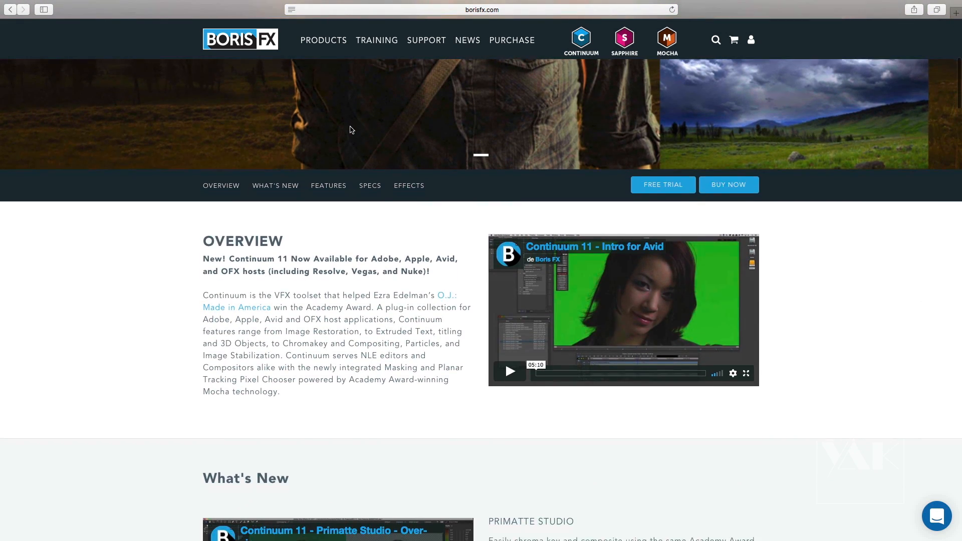
{"action": "scroll", "coordinate": [350, 130], "scroll_direction": "down", "scroll_amount": 4}
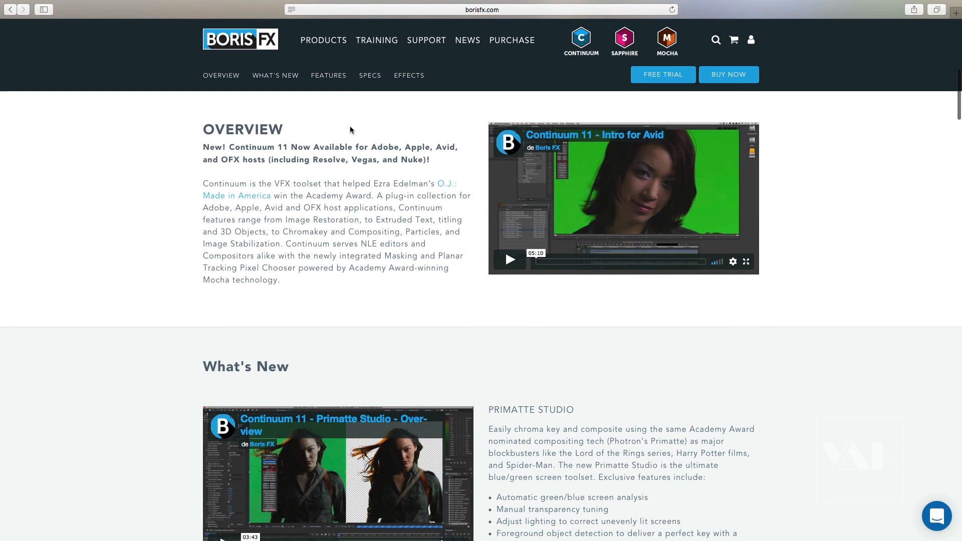
{"action": "scroll", "coordinate": [354, 129], "scroll_direction": "down", "scroll_amount": 4}
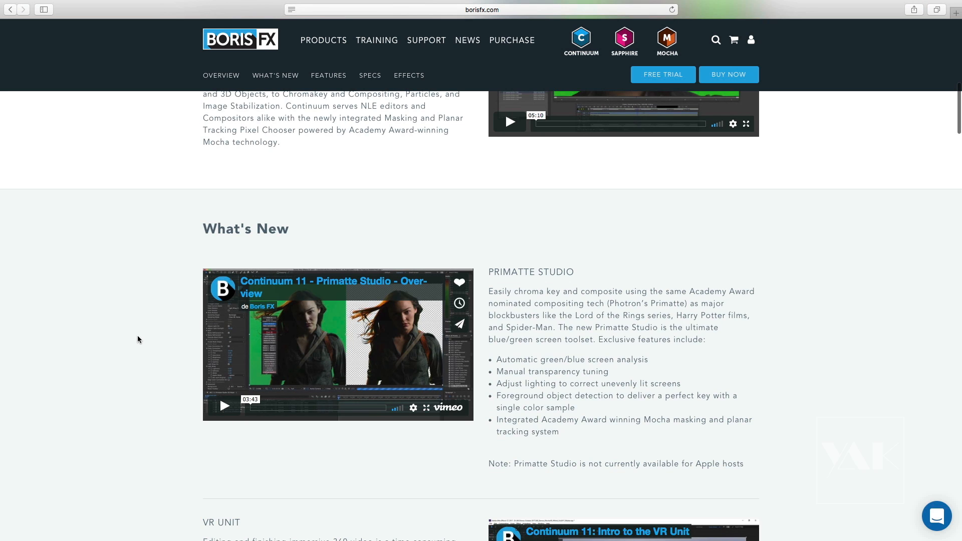
{"action": "scroll", "coordinate": [138, 337], "scroll_direction": "down", "scroll_amount": 7}
{"action": "scroll", "coordinate": [139, 339], "scroll_direction": "down", "scroll_amount": 4}
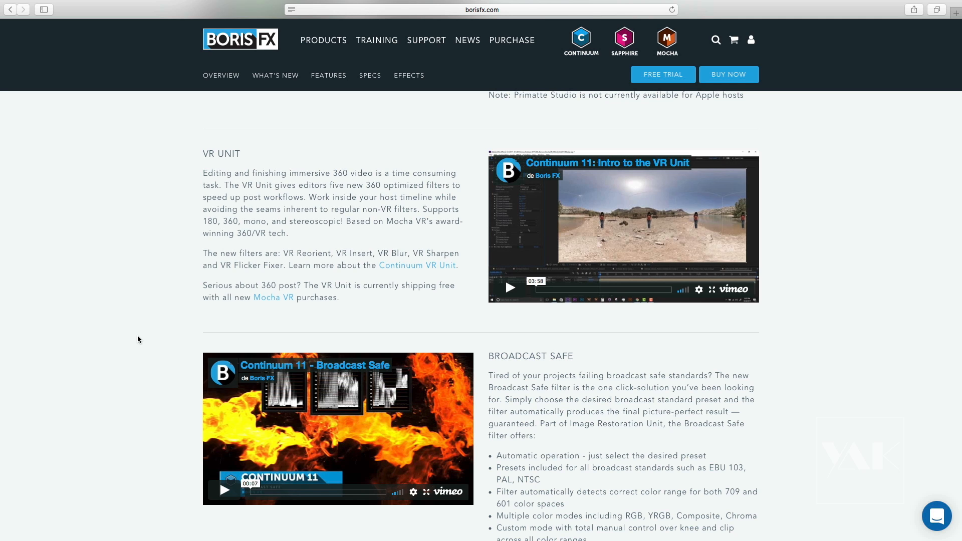
{"action": "scroll", "coordinate": [138, 340], "scroll_direction": "down", "scroll_amount": 5}
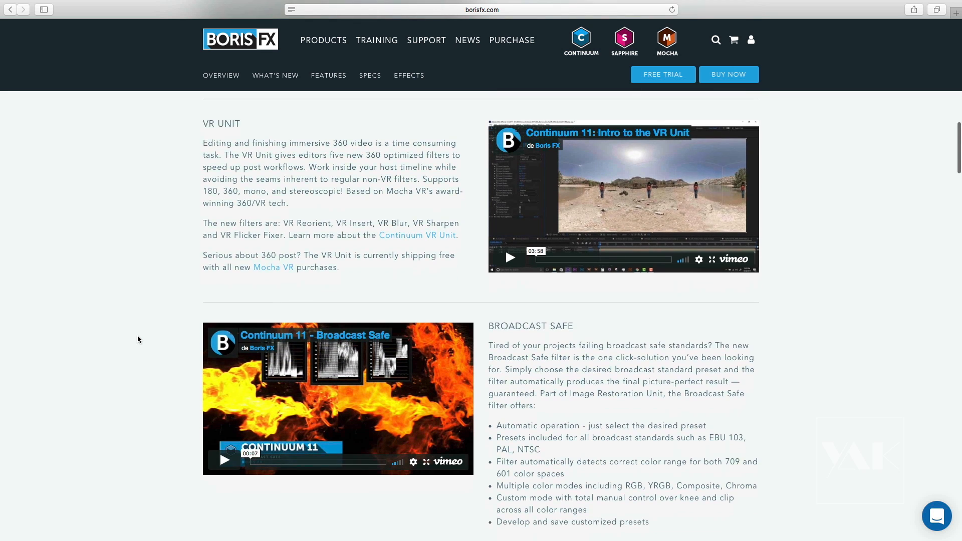
{"action": "mouse_move", "coordinate": [320, 42]}
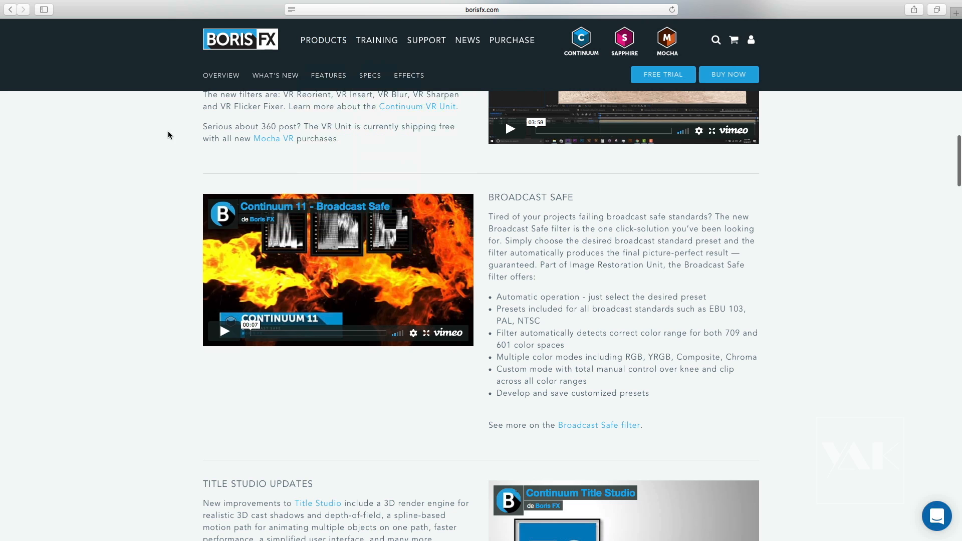
{"action": "scroll", "coordinate": [180, 202], "scroll_direction": "down", "scroll_amount": 4}
{"action": "scroll", "coordinate": [179, 201], "scroll_direction": "up", "scroll_amount": 12}
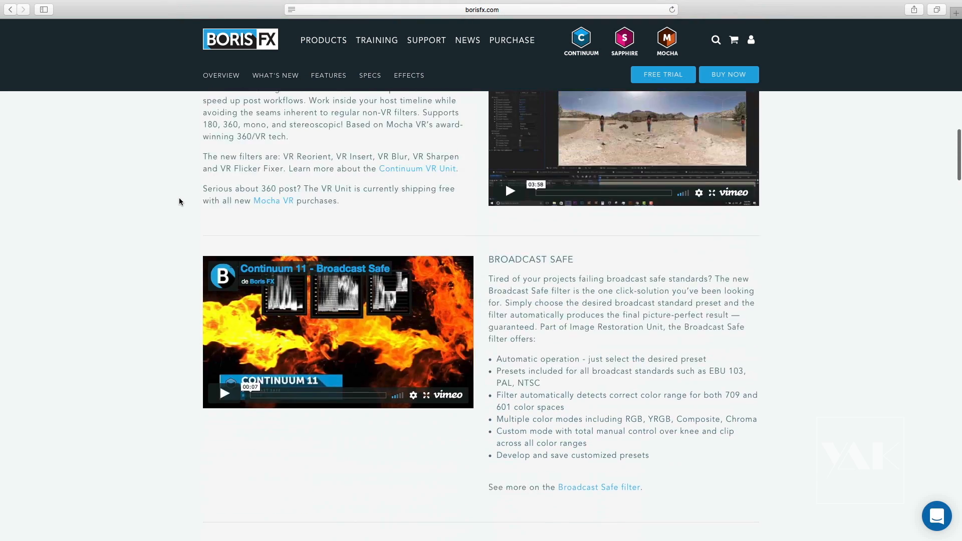
- Open the Continuum TV training videos on the Boris FX site
{"action": "mouse_move", "coordinate": [381, 43]}
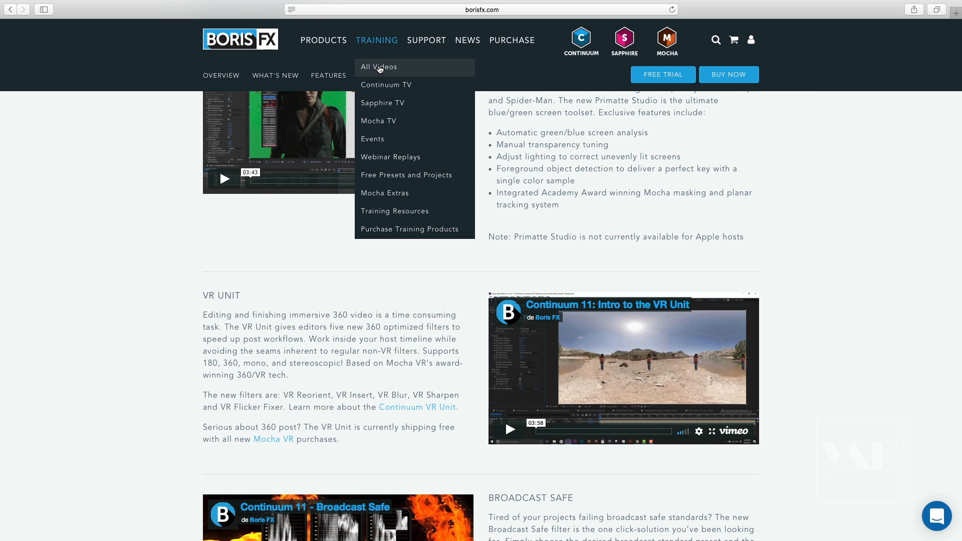
{"action": "left_click", "coordinate": [379, 88]}
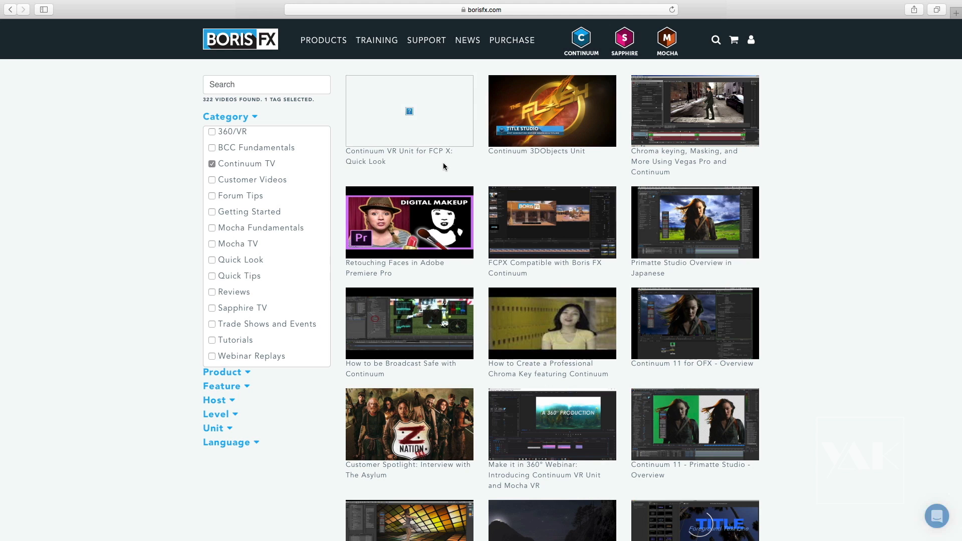
{"action": "mouse_move", "coordinate": [385, 41]}
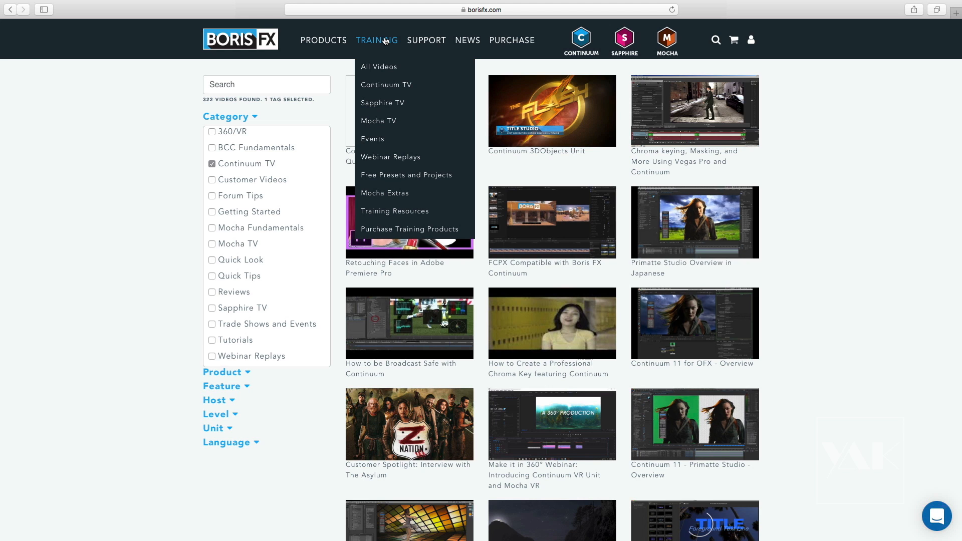